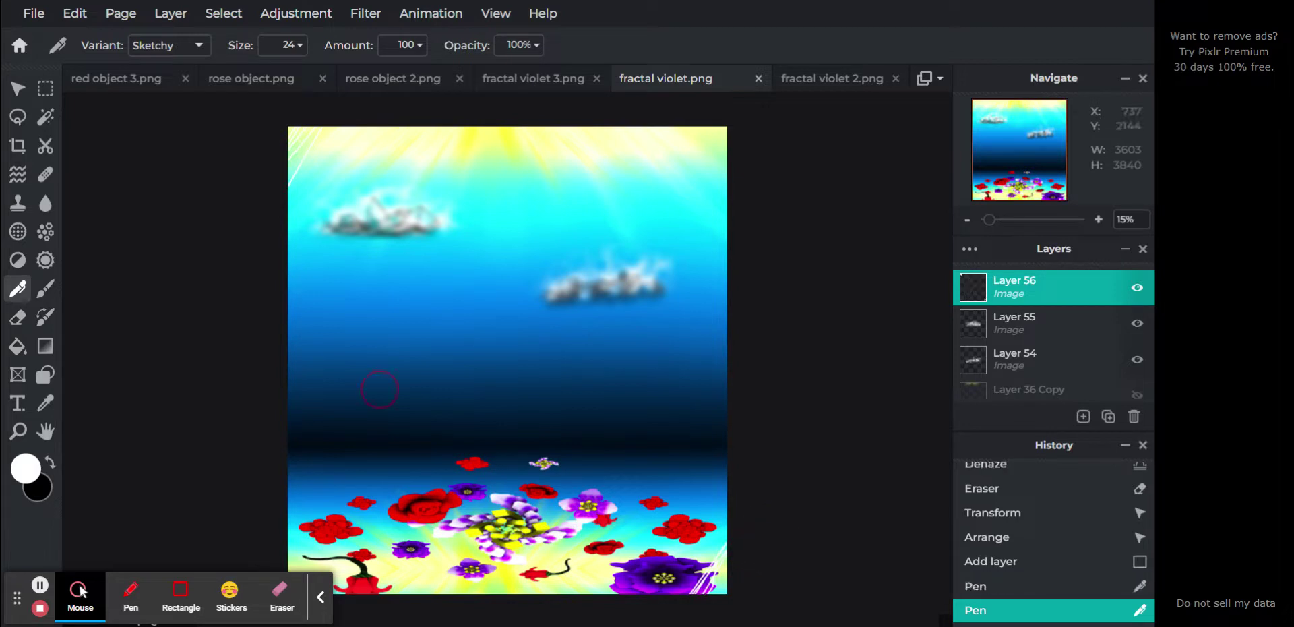
left_click_drag(399, 367, 409, 437)
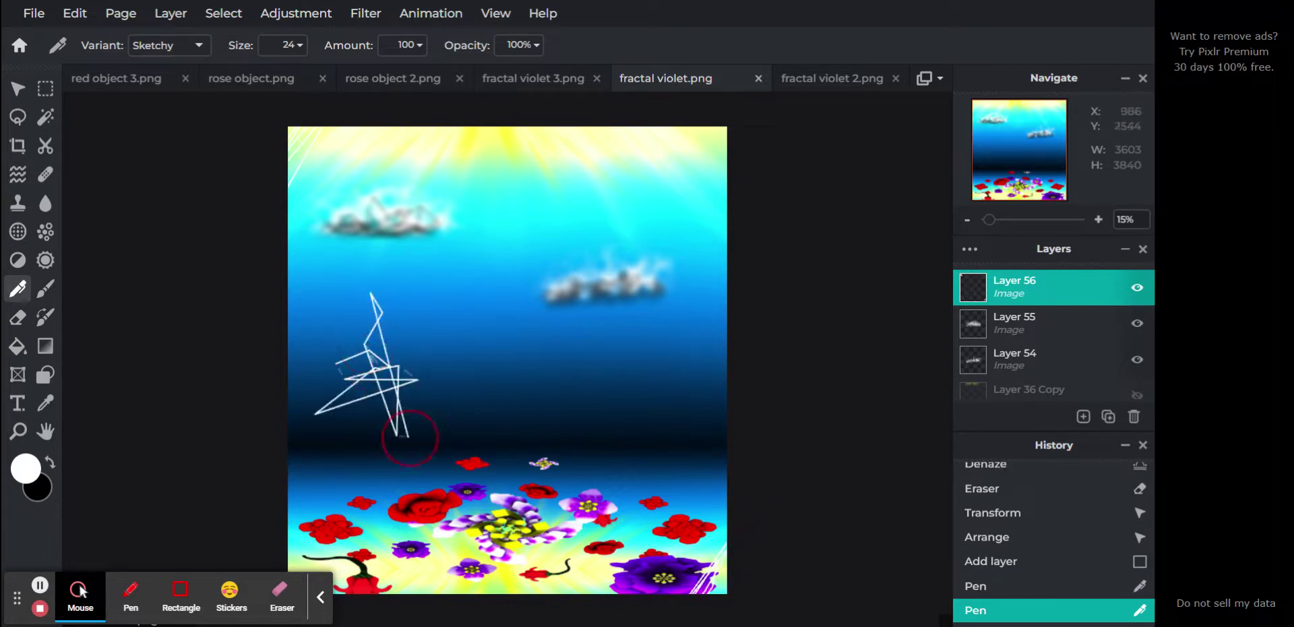
mouse_move(393, 393)
left_mouse_down()
mouse_move(494, 328)
mouse_move(455, 267)
mouse_move(422, 394)
mouse_move(476, 418)
left_mouse_up()
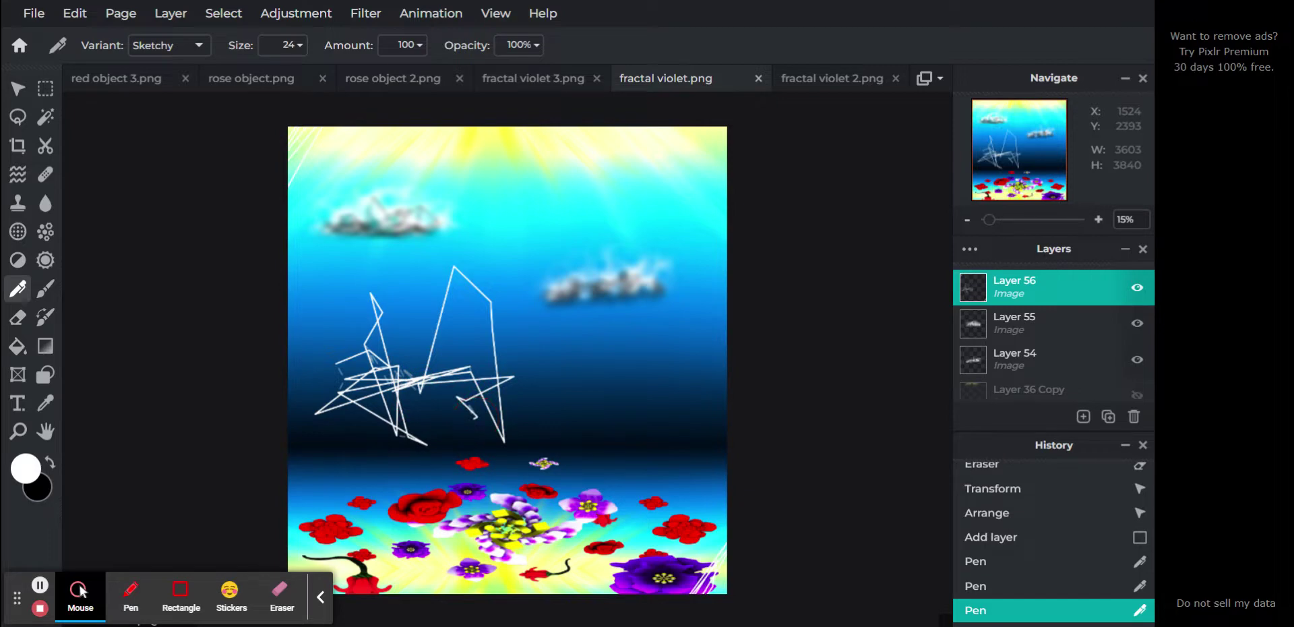
left_click(1011, 585)
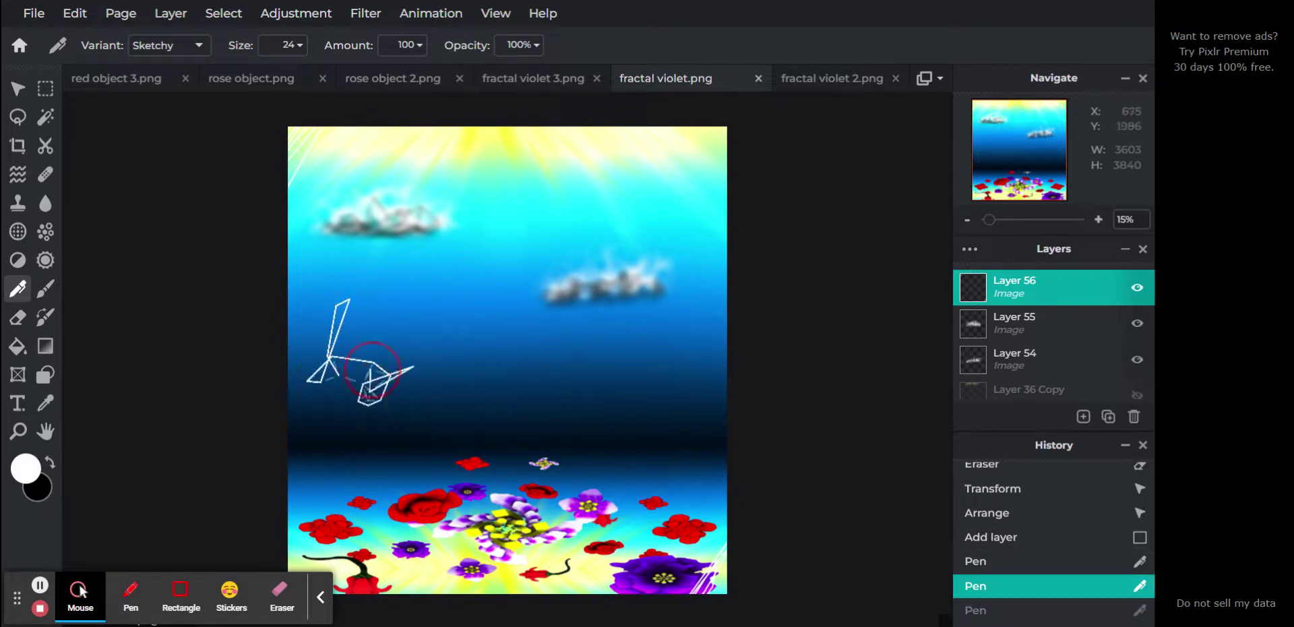
Draw a dense cloud of white Sketchy pen strokes across the middle of the canvas on Layer 56
mouse_move(372, 372)
left_mouse_down()
mouse_move(399, 355)
mouse_move(403, 265)
mouse_move(419, 333)
mouse_move(410, 379)
mouse_move(473, 395)
mouse_move(470, 287)
mouse_move(514, 245)
mouse_move(546, 351)
left_mouse_up()
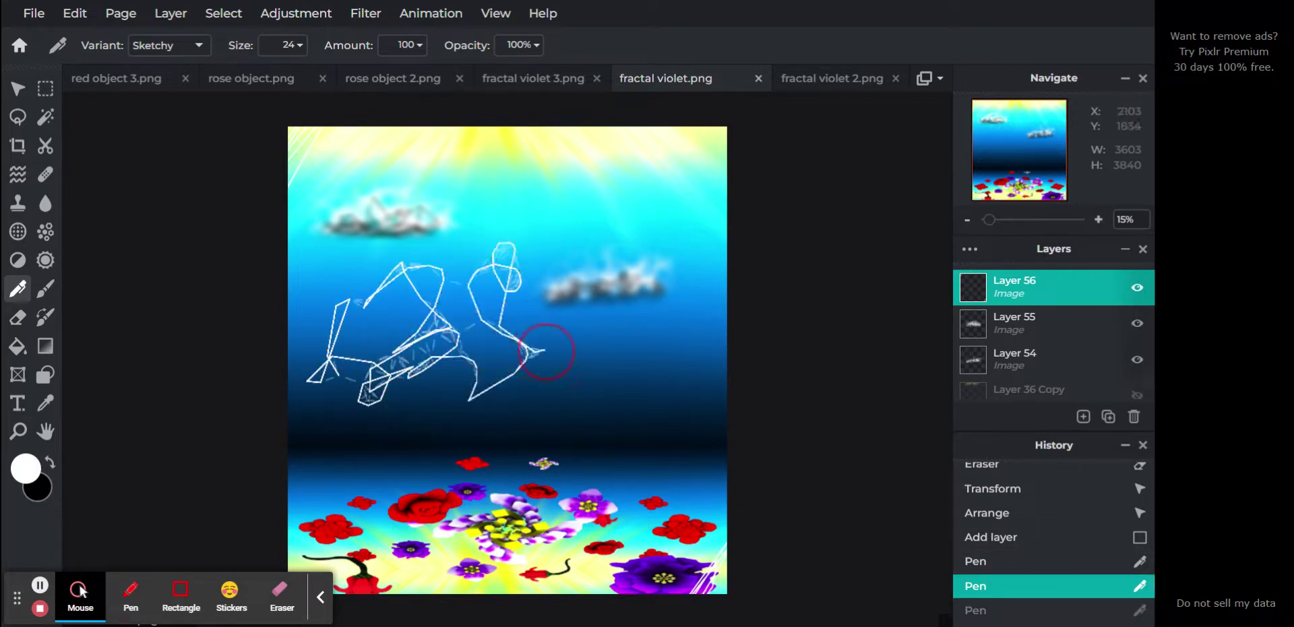
mouse_move(551, 399)
left_mouse_down()
mouse_move(594, 321)
mouse_move(570, 284)
mouse_move(604, 266)
mouse_move(650, 339)
left_mouse_up()
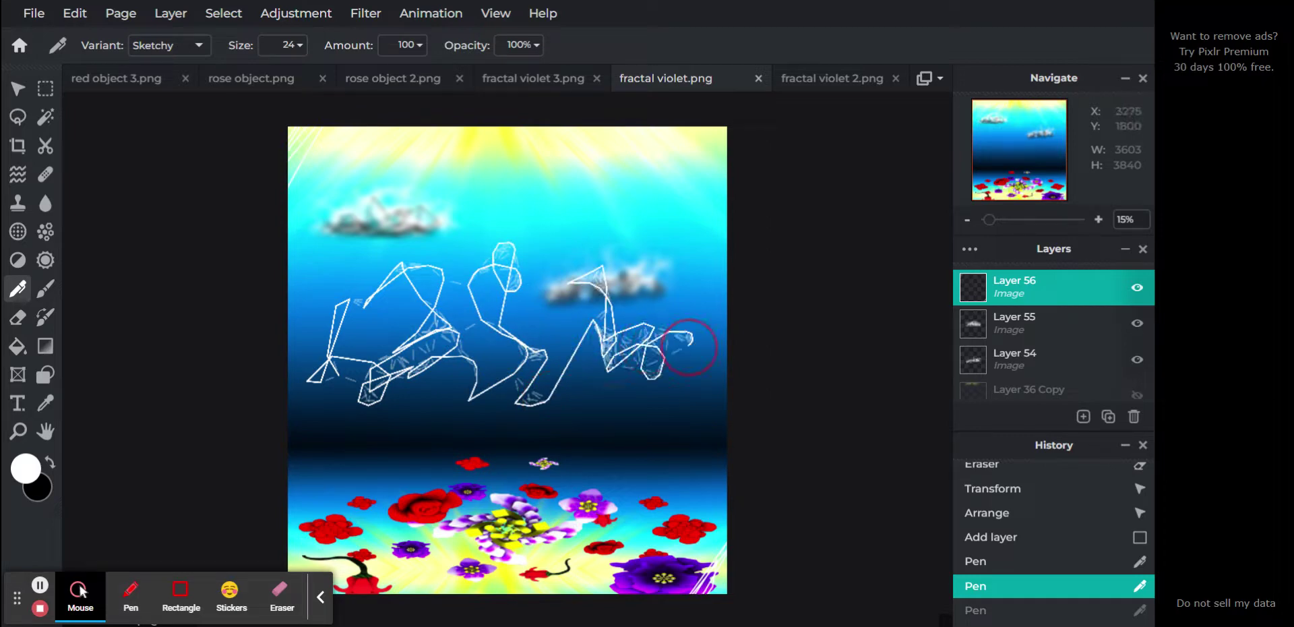
mouse_move(546, 394)
left_mouse_down()
mouse_move(313, 379)
mouse_move(324, 351)
mouse_move(363, 348)
mouse_move(435, 381)
mouse_move(463, 372)
mouse_move(429, 361)
mouse_move(422, 310)
mouse_move(481, 381)
mouse_move(498, 356)
mouse_move(512, 366)
mouse_move(517, 345)
mouse_move(519, 366)
mouse_move(600, 335)
mouse_move(574, 310)
mouse_move(594, 317)
mouse_move(574, 329)
mouse_move(577, 294)
mouse_move(670, 286)
mouse_move(600, 385)
mouse_move(532, 367)
mouse_move(544, 245)
mouse_move(536, 256)
mouse_move(559, 268)
mouse_move(531, 255)
mouse_move(605, 231)
mouse_move(486, 186)
mouse_move(403, 248)
mouse_move(466, 363)
mouse_move(458, 444)
mouse_move(396, 434)
mouse_move(370, 399)
mouse_move(364, 442)
mouse_move(437, 473)
mouse_move(486, 380)
mouse_move(442, 419)
mouse_move(649, 443)
mouse_move(593, 380)
mouse_move(491, 352)
mouse_move(497, 393)
mouse_move(594, 420)
mouse_move(536, 415)
mouse_move(558, 409)
mouse_move(558, 389)
mouse_move(471, 423)
mouse_move(397, 378)
mouse_move(454, 425)
mouse_move(476, 399)
mouse_move(551, 382)
mouse_move(633, 395)
mouse_move(613, 415)
mouse_move(573, 365)
mouse_move(504, 321)
mouse_move(475, 334)
mouse_move(383, 326)
mouse_move(399, 307)
mouse_move(624, 312)
mouse_move(576, 367)
mouse_move(614, 380)
mouse_move(618, 405)
mouse_move(389, 401)
mouse_move(498, 349)
mouse_move(389, 401)
mouse_move(606, 352)
mouse_move(605, 383)
left_mouse_up()
Shade the lower half of the white scribbled cloud with black Sketchy pen strokes at 60% opacity
left_click(50, 462)
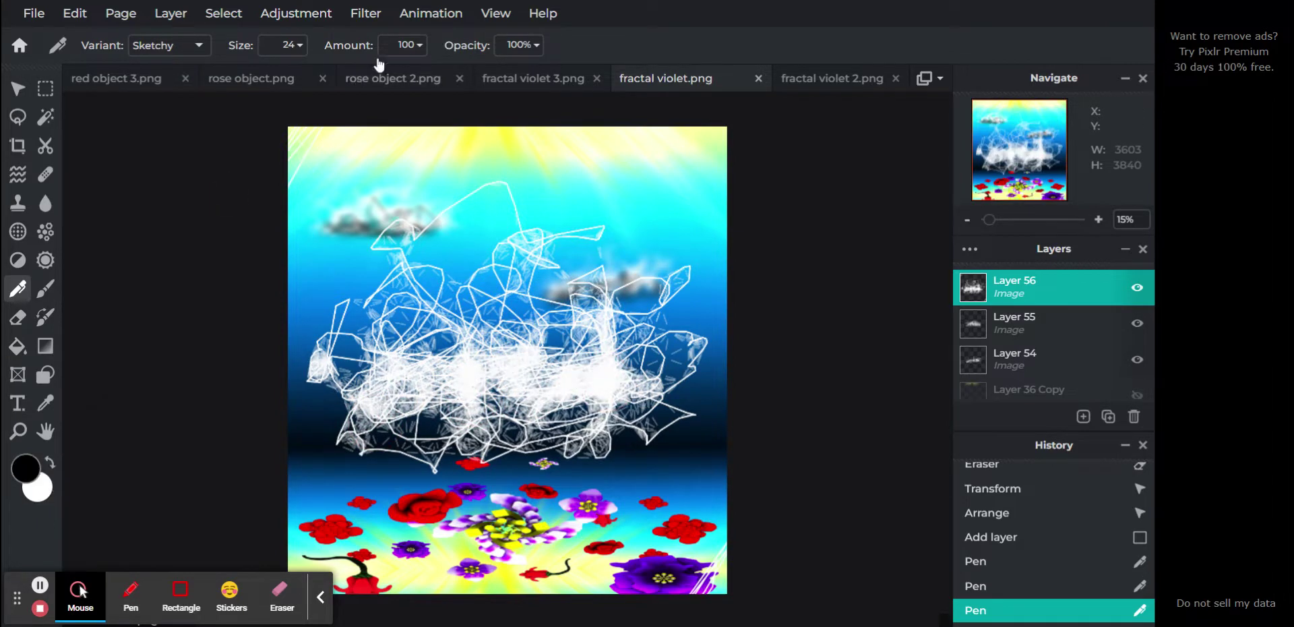
left_click(525, 45)
type("60")
key("Return")
mouse_move(376, 385)
left_mouse_down()
mouse_move(411, 399)
mouse_move(386, 427)
mouse_move(435, 408)
mouse_move(342, 379)
left_mouse_up()
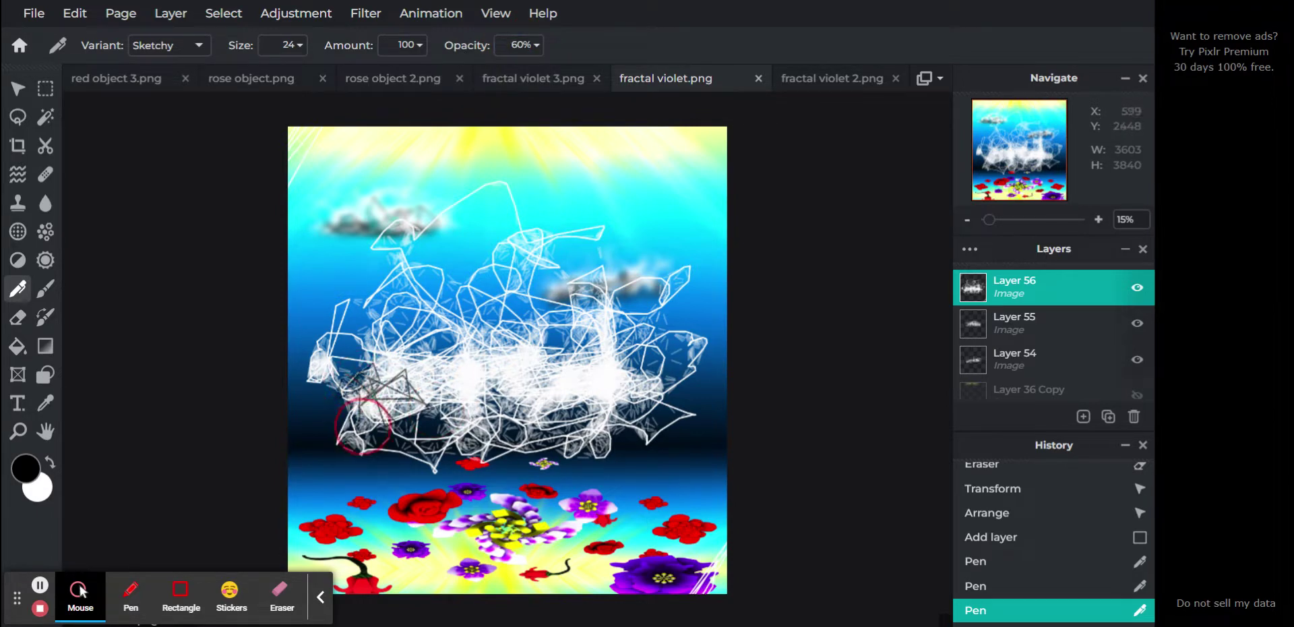
mouse_move(362, 425)
left_mouse_down()
mouse_move(438, 391)
mouse_move(404, 412)
mouse_move(404, 379)
mouse_move(387, 426)
mouse_move(429, 455)
left_mouse_up()
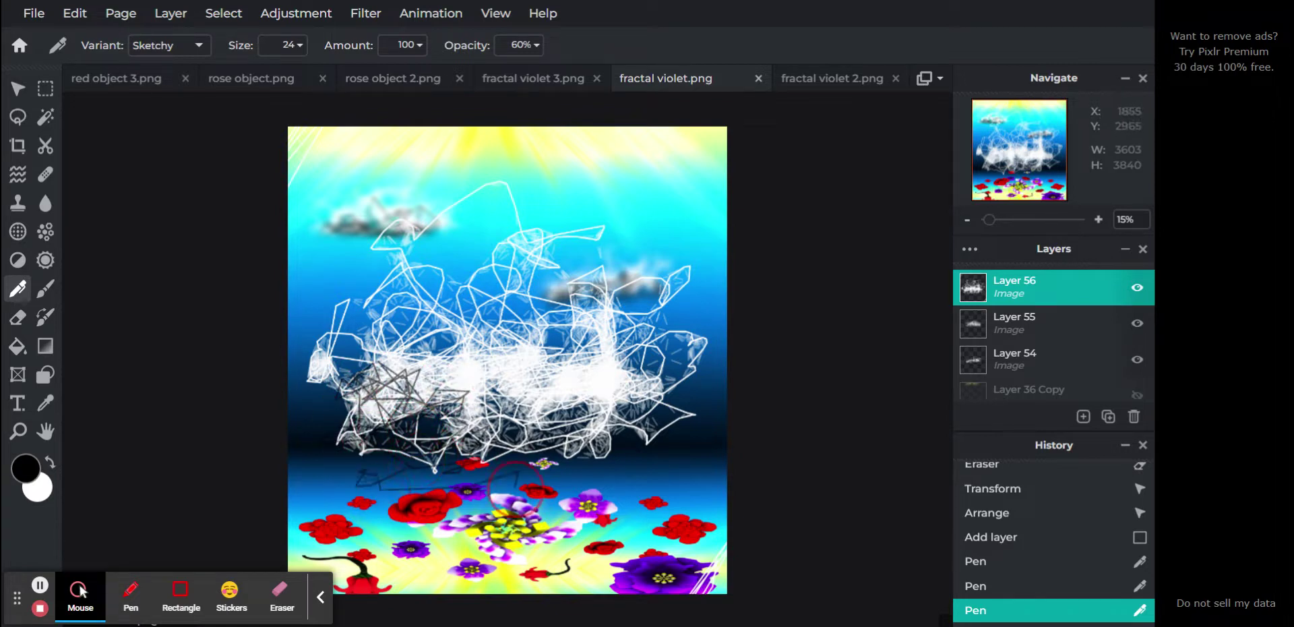
mouse_move(645, 437)
left_mouse_down()
mouse_move(639, 370)
mouse_move(613, 396)
mouse_move(616, 379)
mouse_move(629, 390)
mouse_move(429, 394)
mouse_move(531, 399)
mouse_move(536, 428)
mouse_move(547, 414)
mouse_move(406, 398)
mouse_move(508, 395)
mouse_move(466, 395)
mouse_move(518, 375)
mouse_move(473, 394)
mouse_move(489, 368)
mouse_move(566, 361)
mouse_move(604, 395)
mouse_move(556, 418)
mouse_move(532, 408)
mouse_move(524, 396)
mouse_move(588, 397)
mouse_move(576, 411)
mouse_move(627, 419)
mouse_move(486, 405)
mouse_move(414, 376)
mouse_move(482, 389)
mouse_move(488, 434)
mouse_move(479, 398)
mouse_move(396, 419)
mouse_move(366, 411)
left_mouse_up()
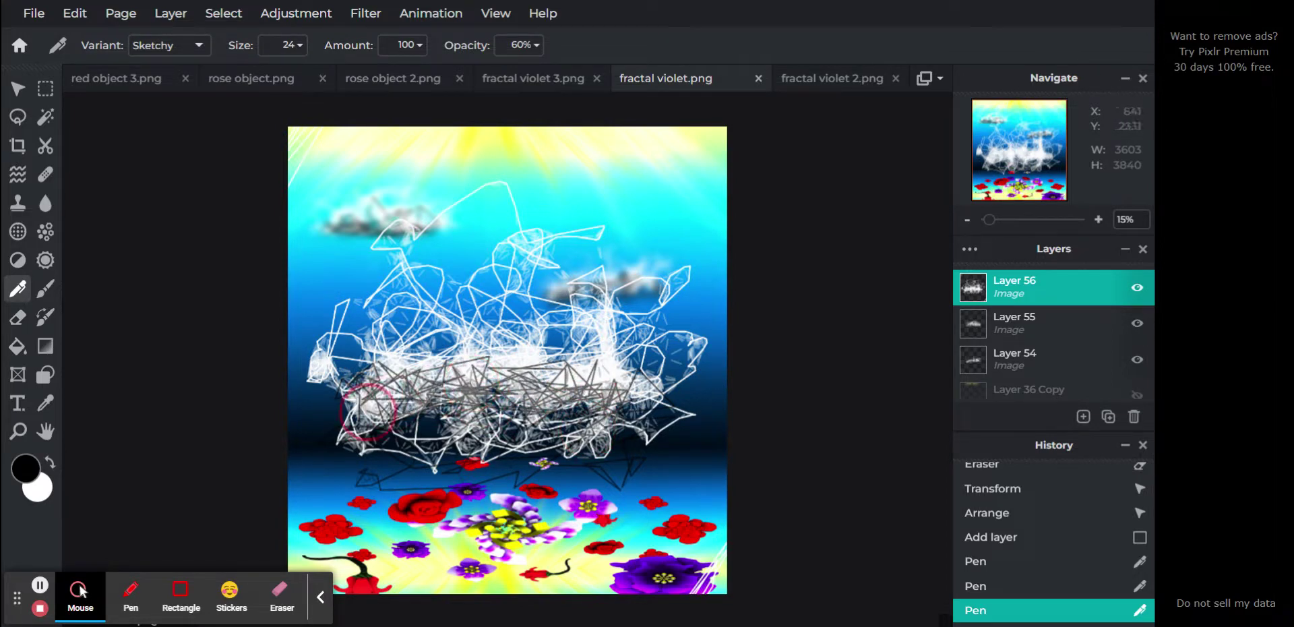
mouse_move(311, 451)
left_mouse_down()
mouse_move(320, 421)
mouse_move(416, 388)
mouse_move(433, 409)
mouse_move(510, 420)
mouse_move(549, 374)
mouse_move(593, 398)
left_mouse_up()
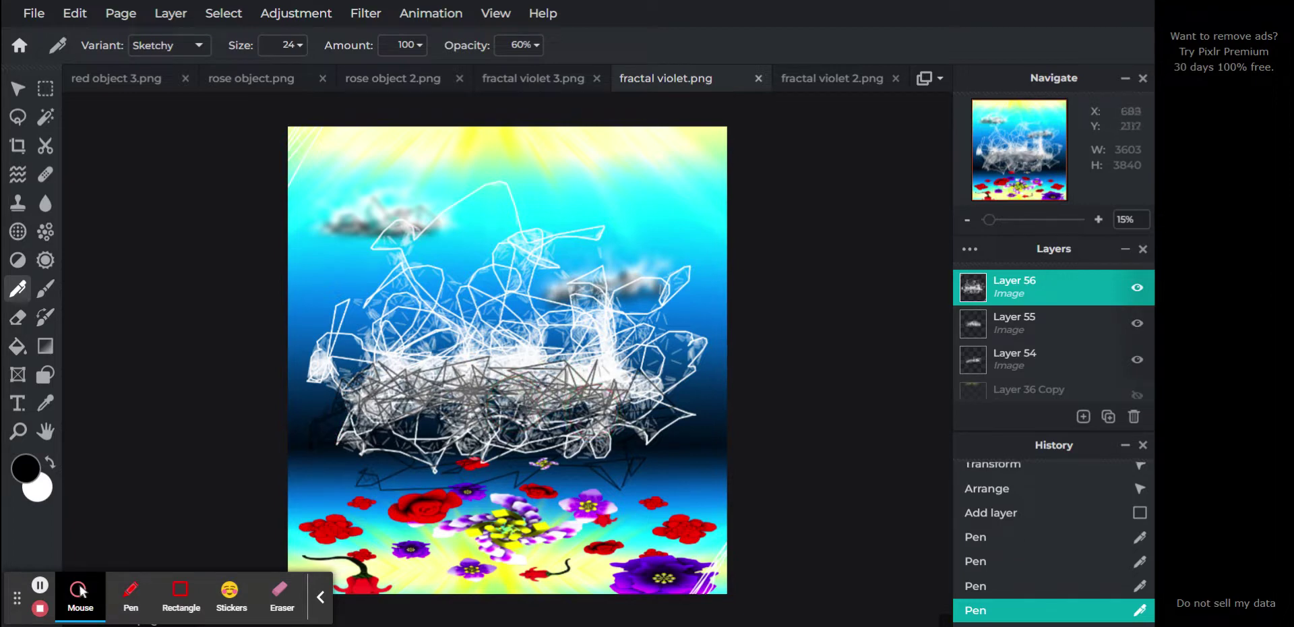
mouse_move(418, 448)
left_mouse_down()
mouse_move(396, 395)
mouse_move(381, 439)
mouse_move(459, 420)
mouse_move(425, 375)
mouse_move(415, 382)
mouse_move(427, 412)
mouse_move(452, 368)
mouse_move(406, 381)
mouse_move(395, 411)
mouse_move(470, 415)
left_mouse_up()
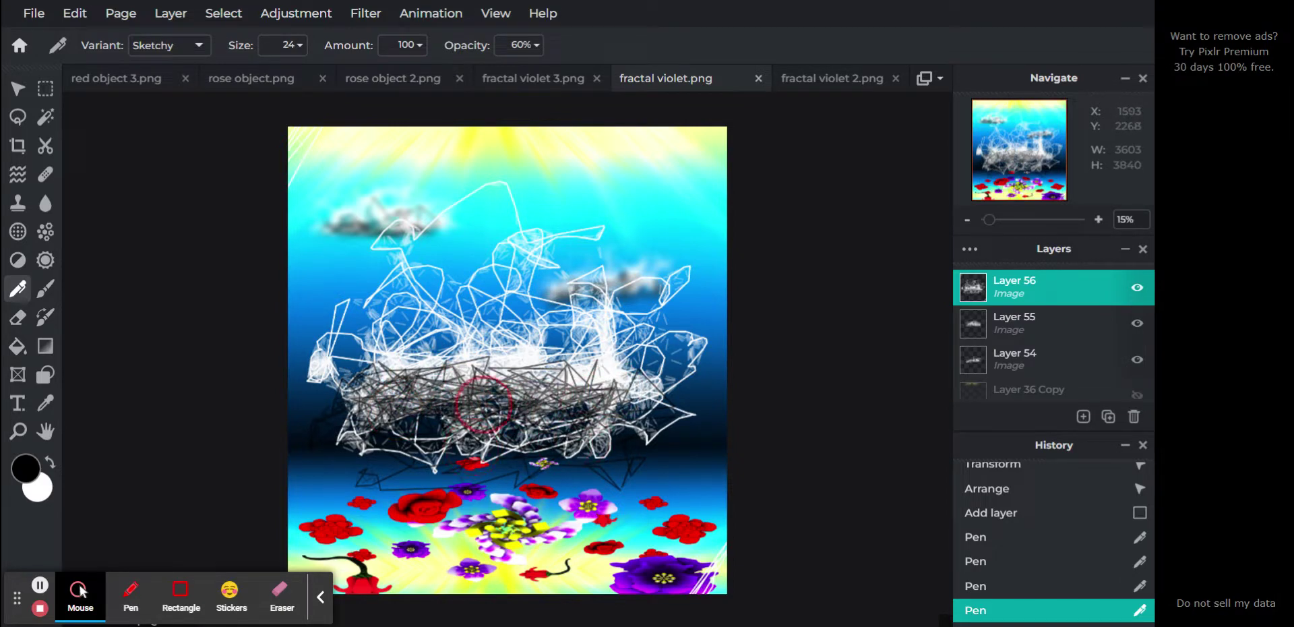
left_click_drag(530, 411, 533, 413)
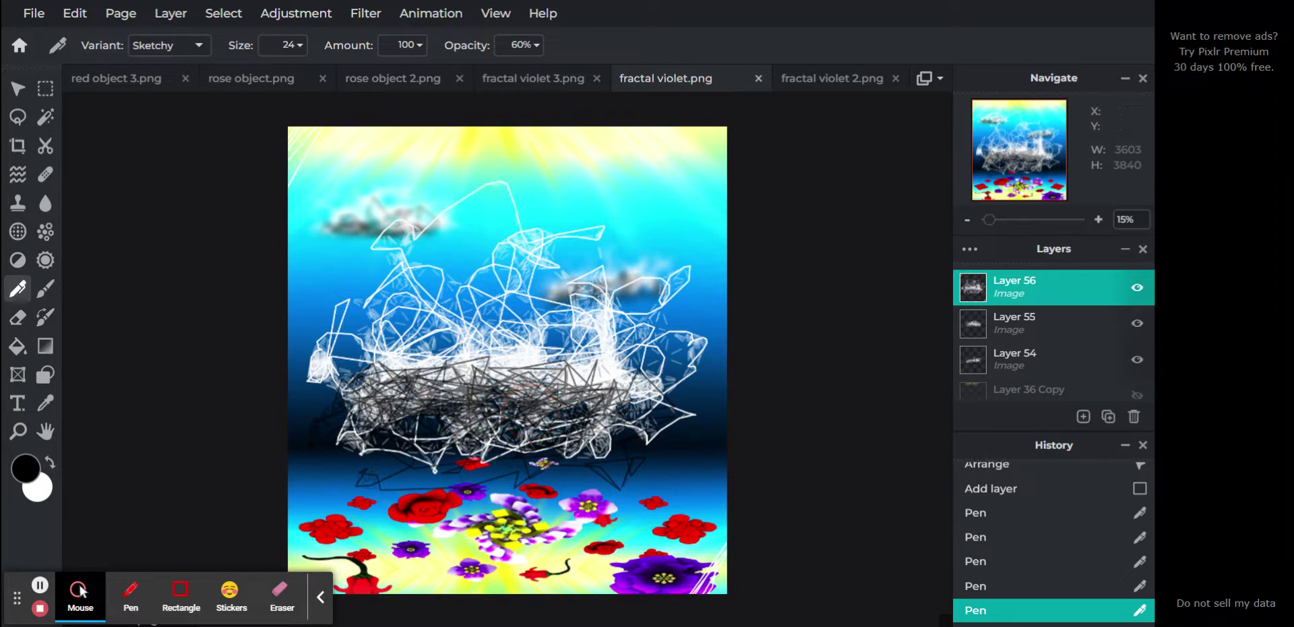
Try to blur the full-size cloud drawing with an amount of 100
left_click(26, 98)
left_click(365, 13)
mouse_move(419, 68)
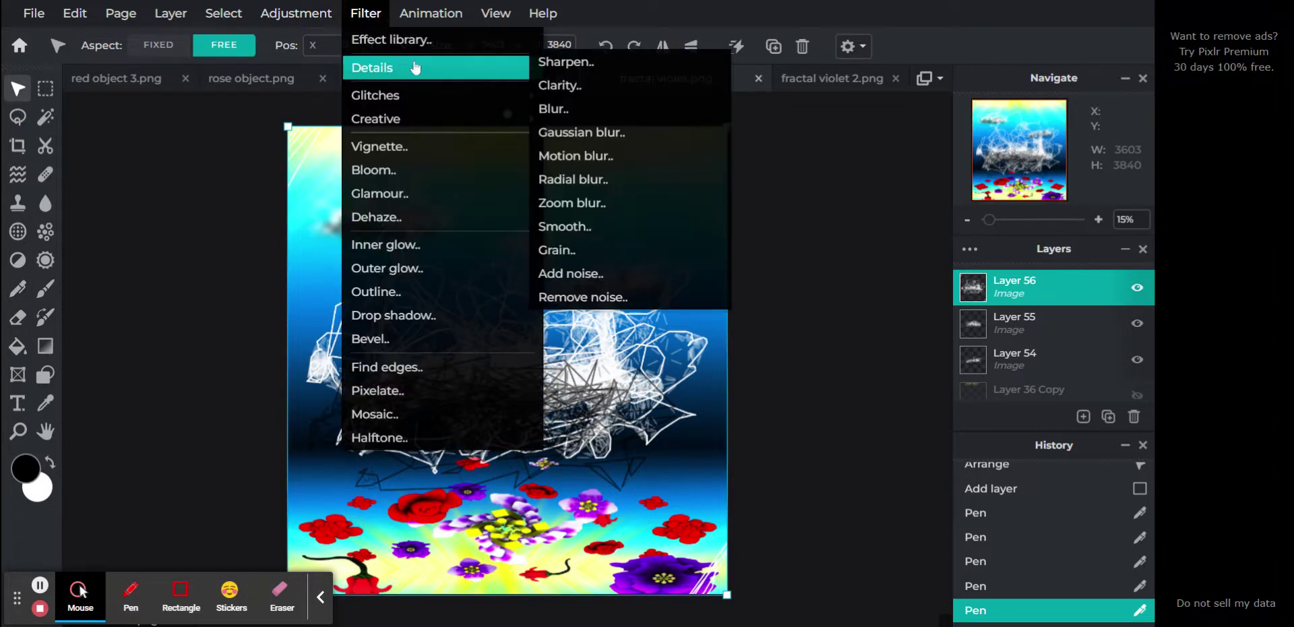
left_click(553, 109)
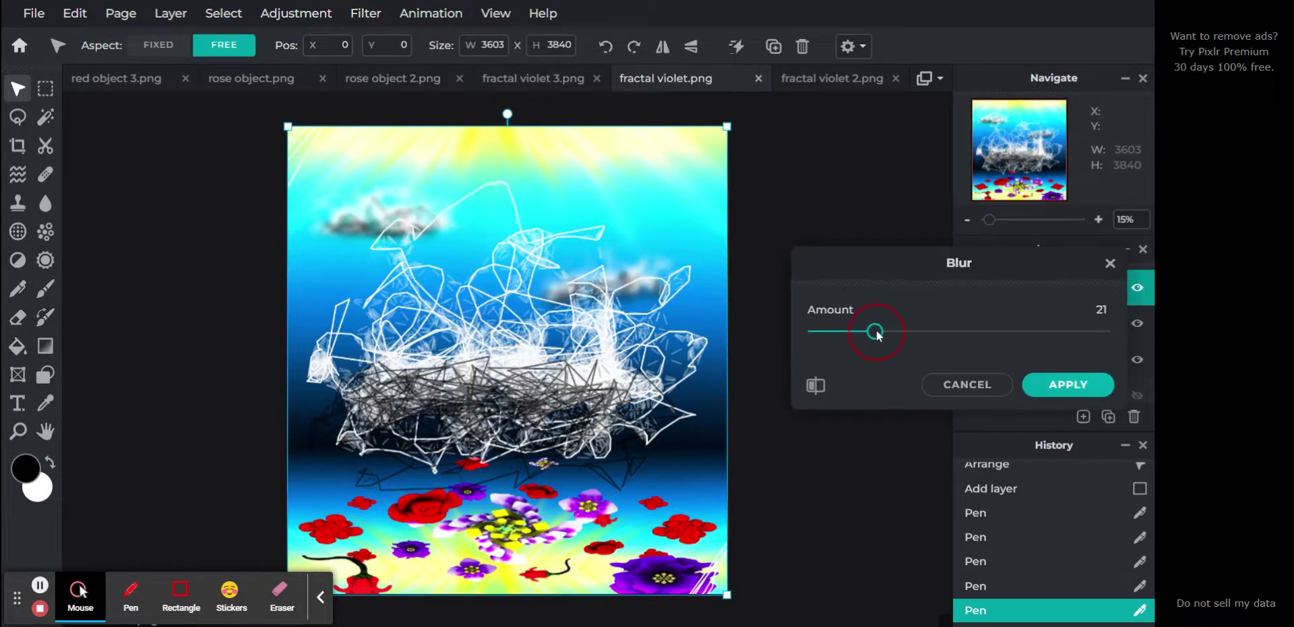
left_click_drag(876, 335, 1205, 315)
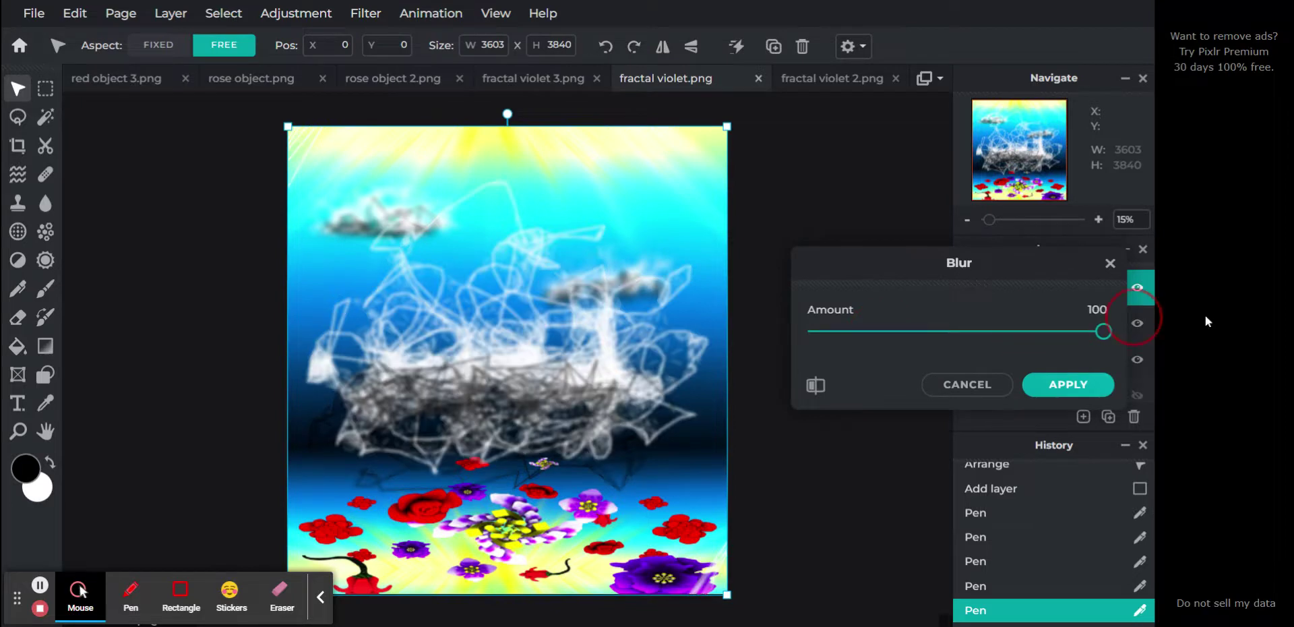
left_click(1077, 388)
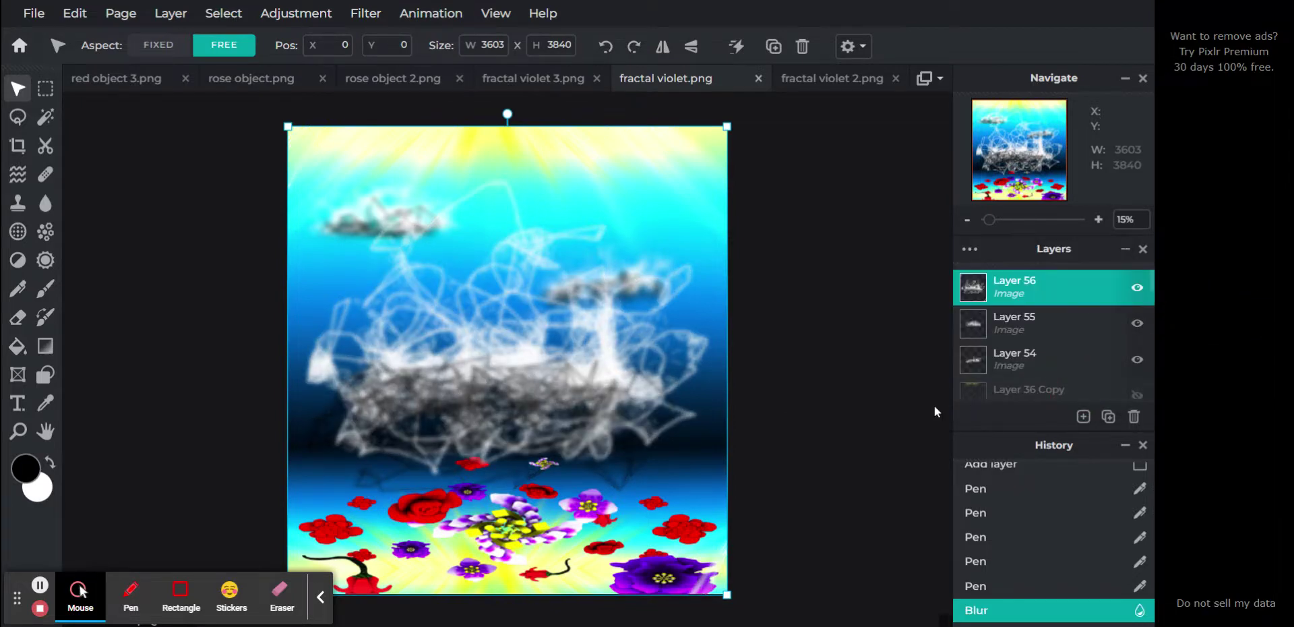
left_click(1018, 587)
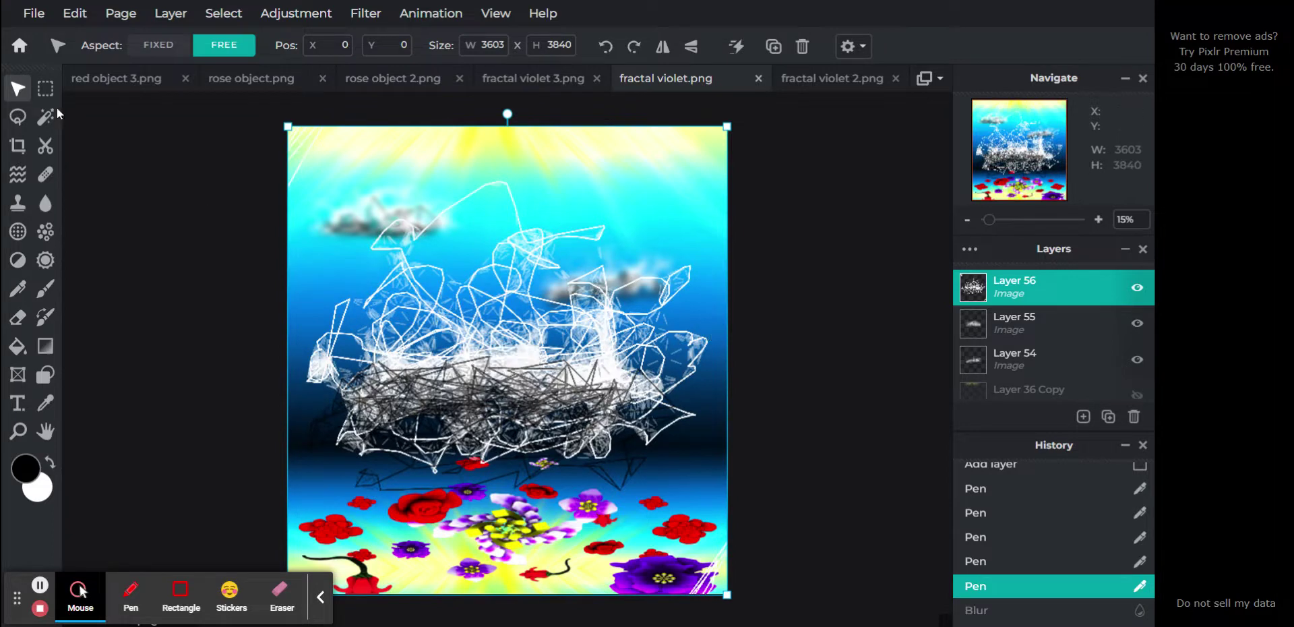
Scale the cloud layer with fixed aspect to about 1727 × 1841 and move it to about X 959, Y 974
left_click(159, 45)
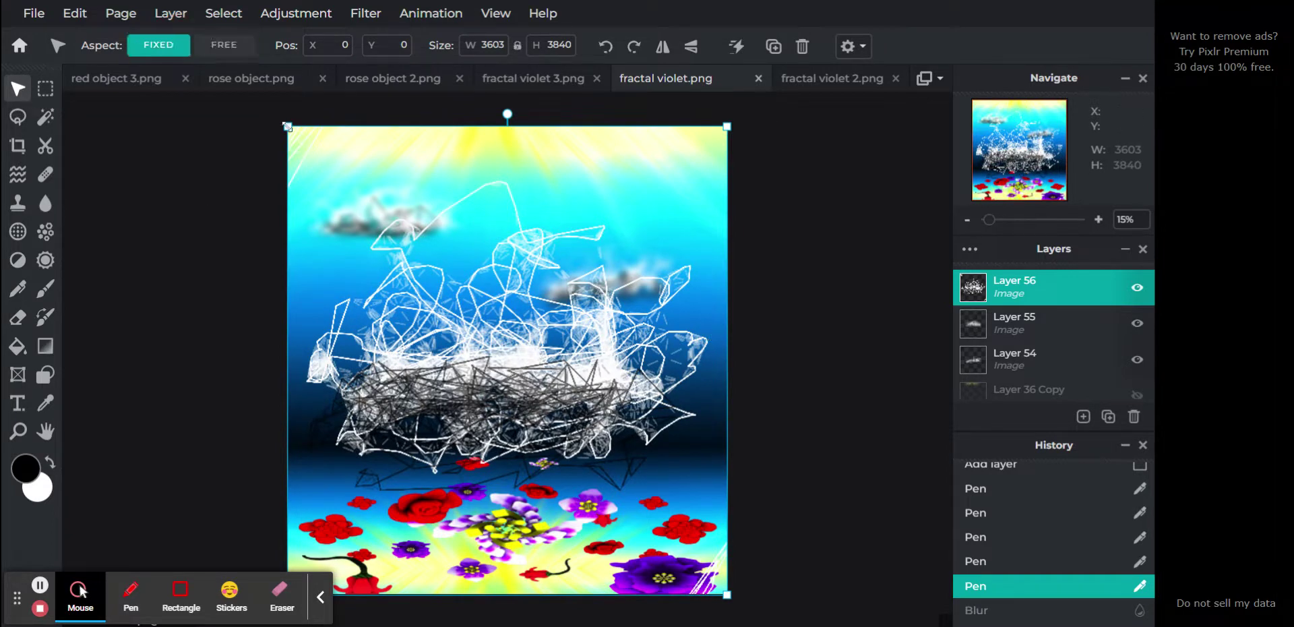
left_click_drag(287, 126, 516, 370)
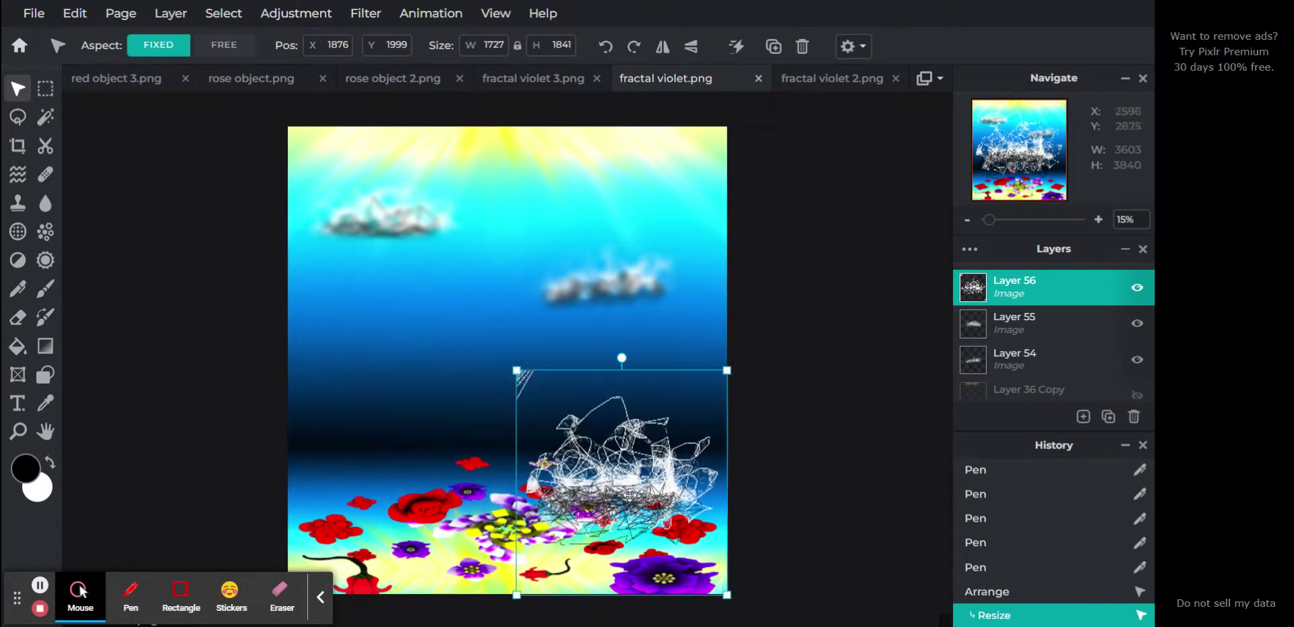
left_click_drag(630, 496, 522, 367)
Apply the Blur filter with an amount of 100 to the resized cloud layer
left_click(365, 13)
mouse_move(472, 68)
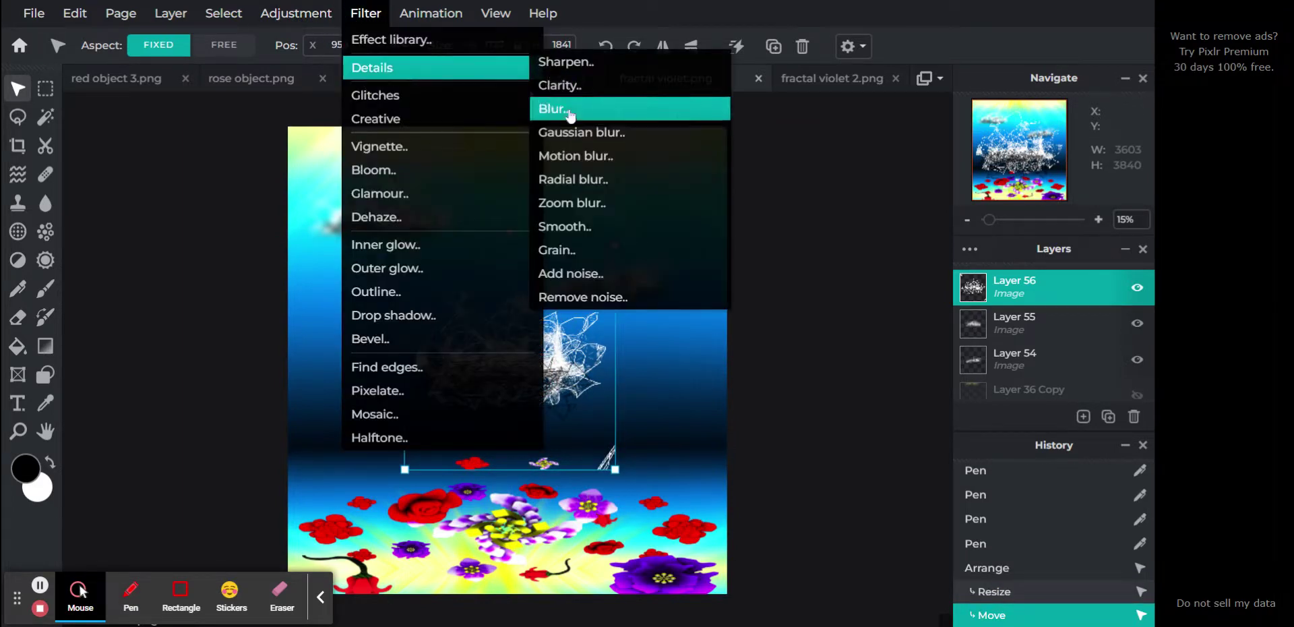
left_click(563, 108)
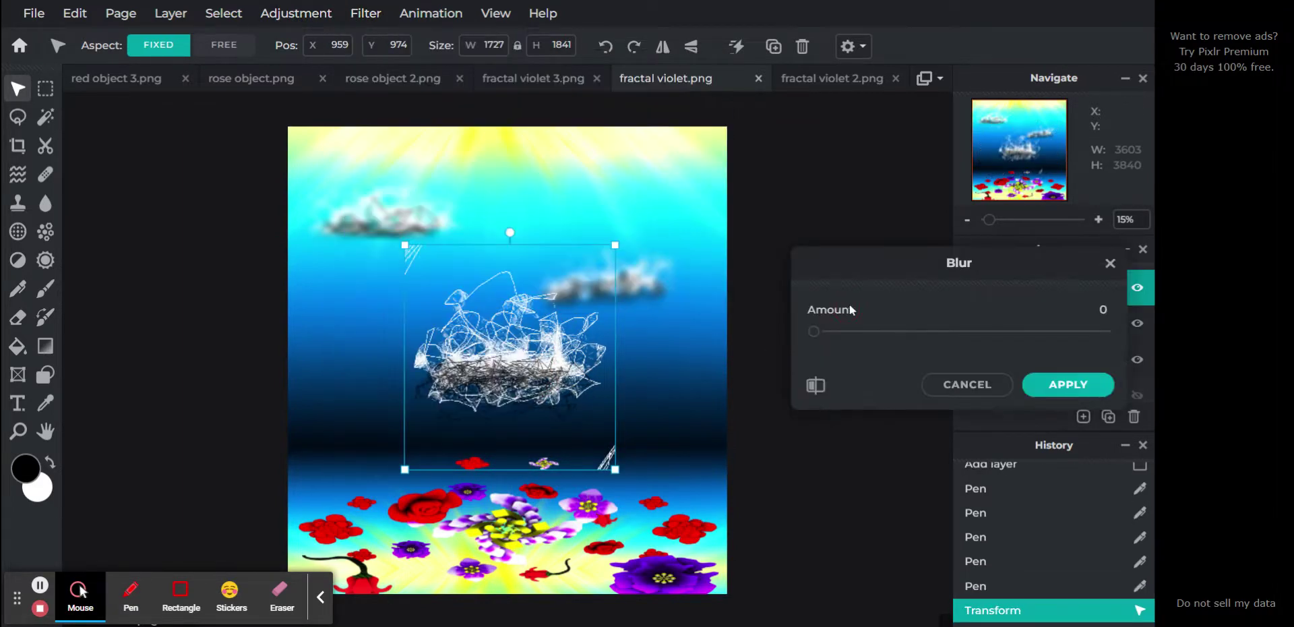
left_click_drag(918, 333, 1176, 325)
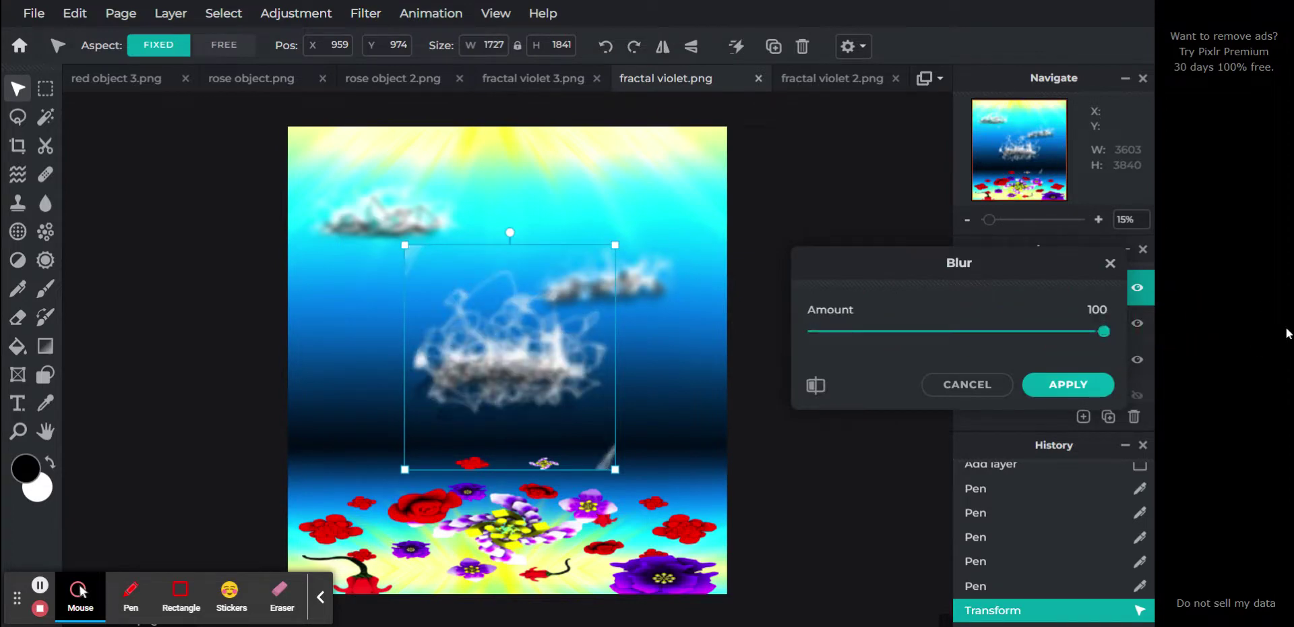
left_click(1077, 386)
left_click(800, 362)
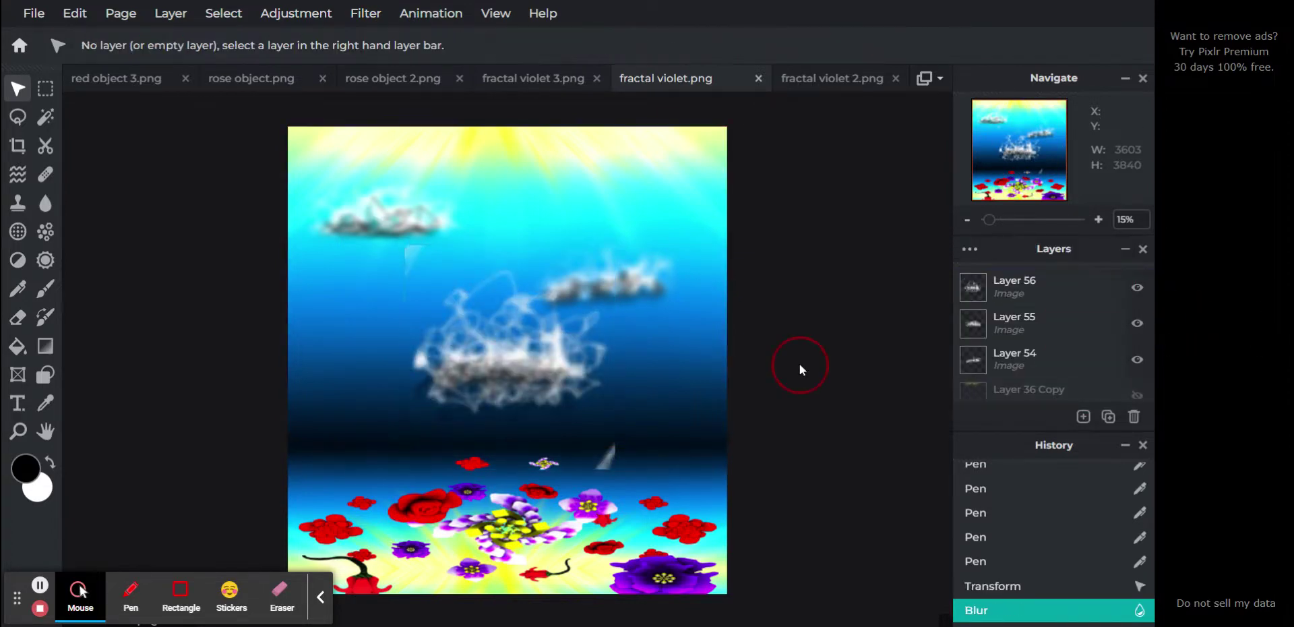
Reselect the cloud and soften it with a second Blur at an amount of 100
left_click(537, 359)
left_click(366, 14)
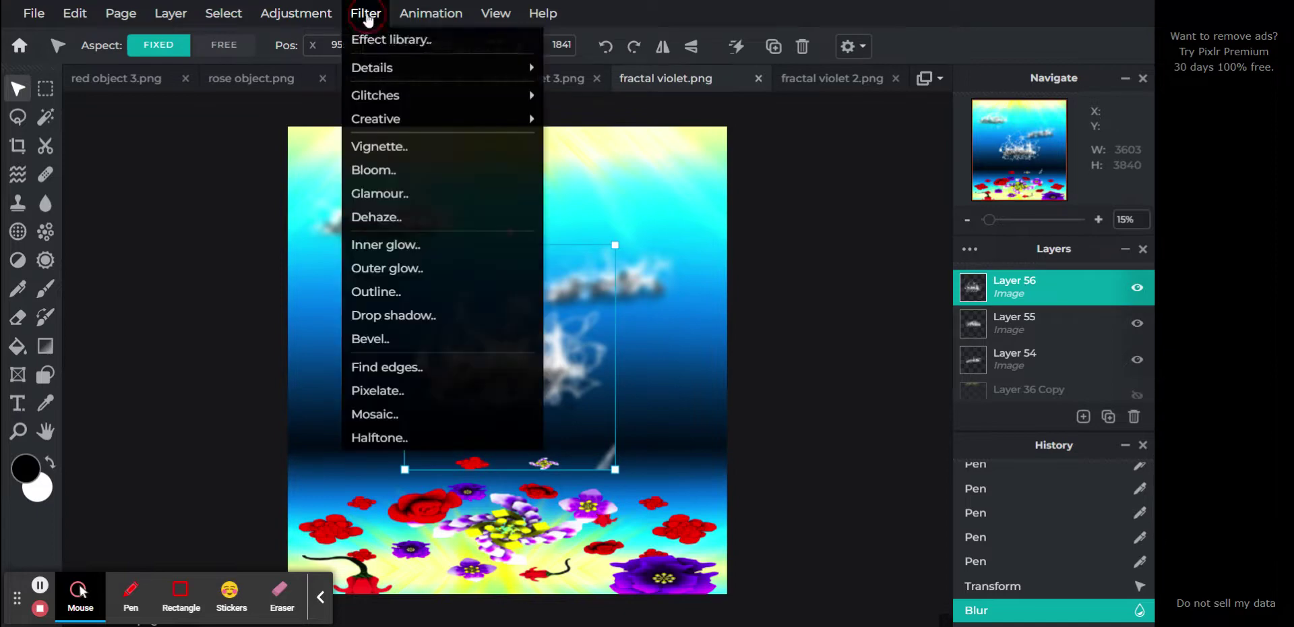
mouse_move(404, 64)
left_click(562, 107)
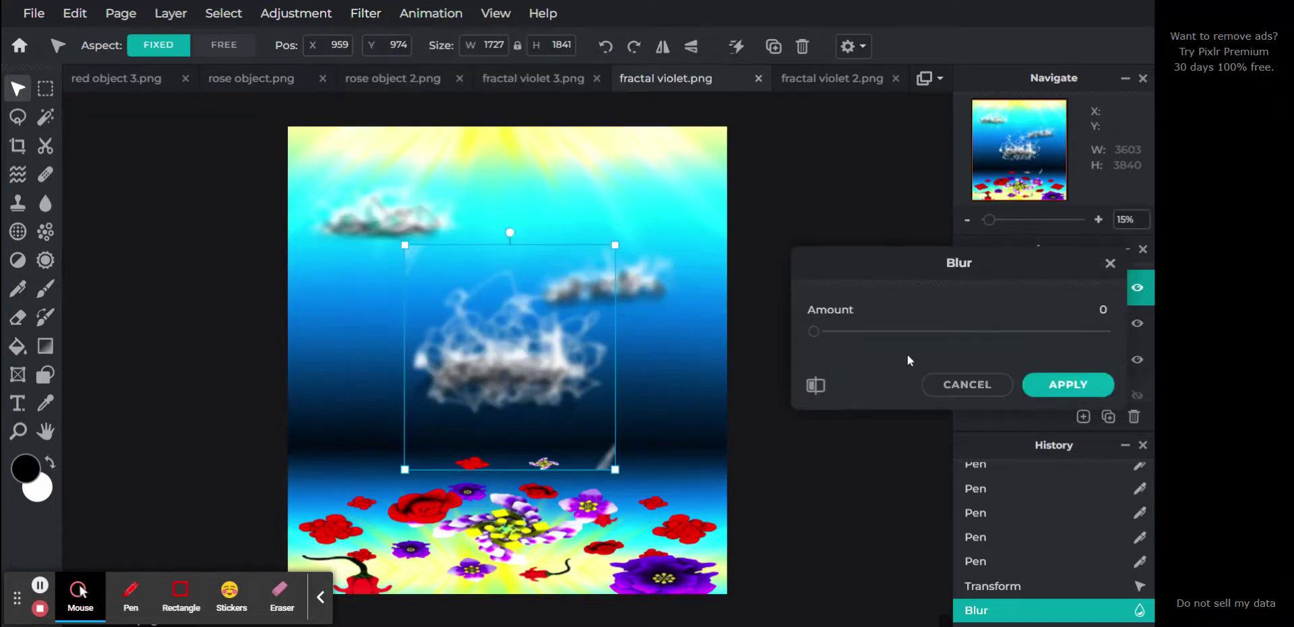
left_click_drag(917, 331, 1184, 341)
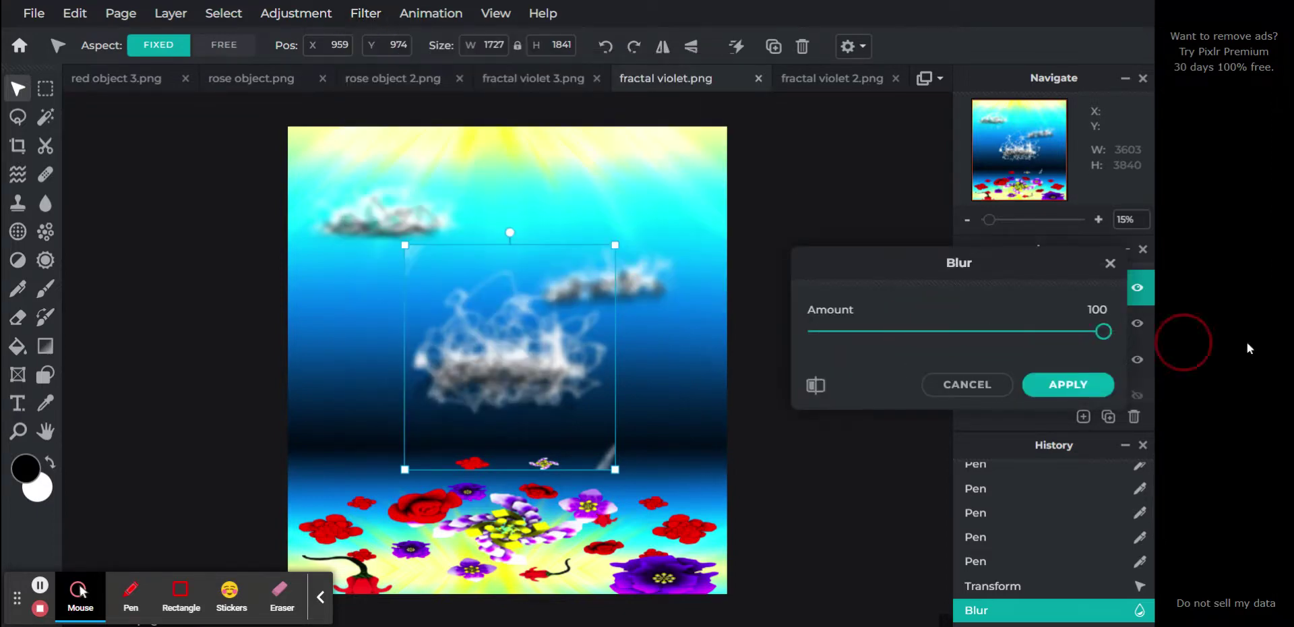
left_click(1077, 382)
Soften the cloud further with a third Blur at an amount of 100
left_click(365, 14)
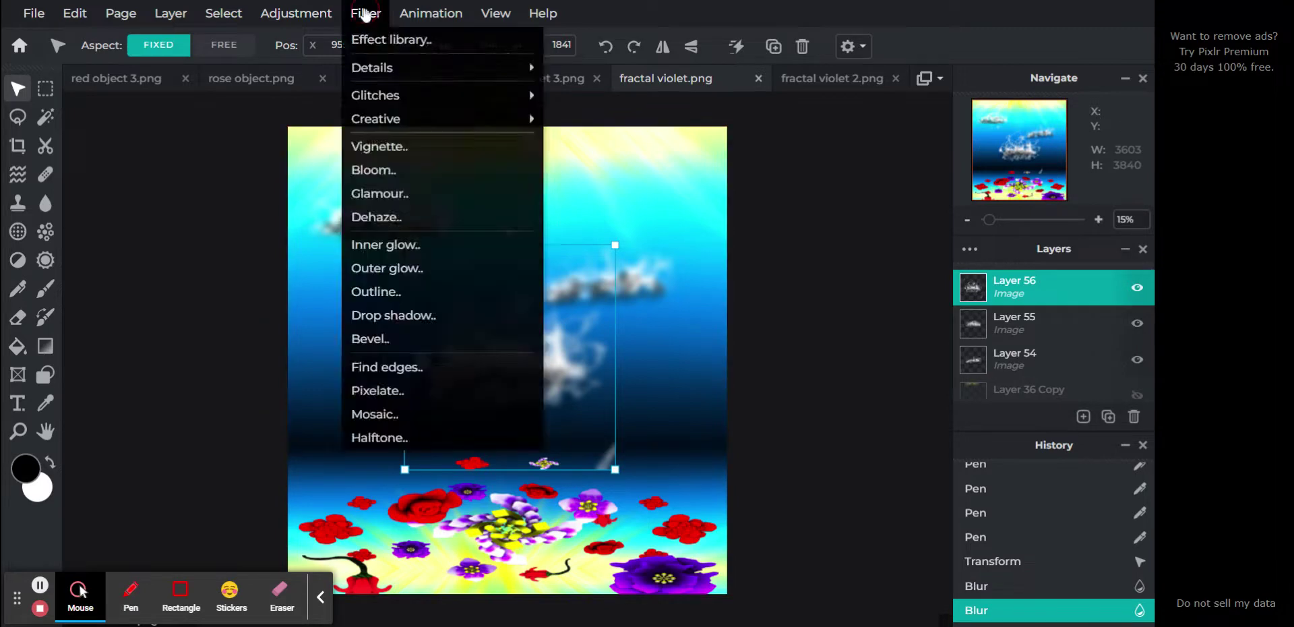
left_click(365, 13)
mouse_move(405, 68)
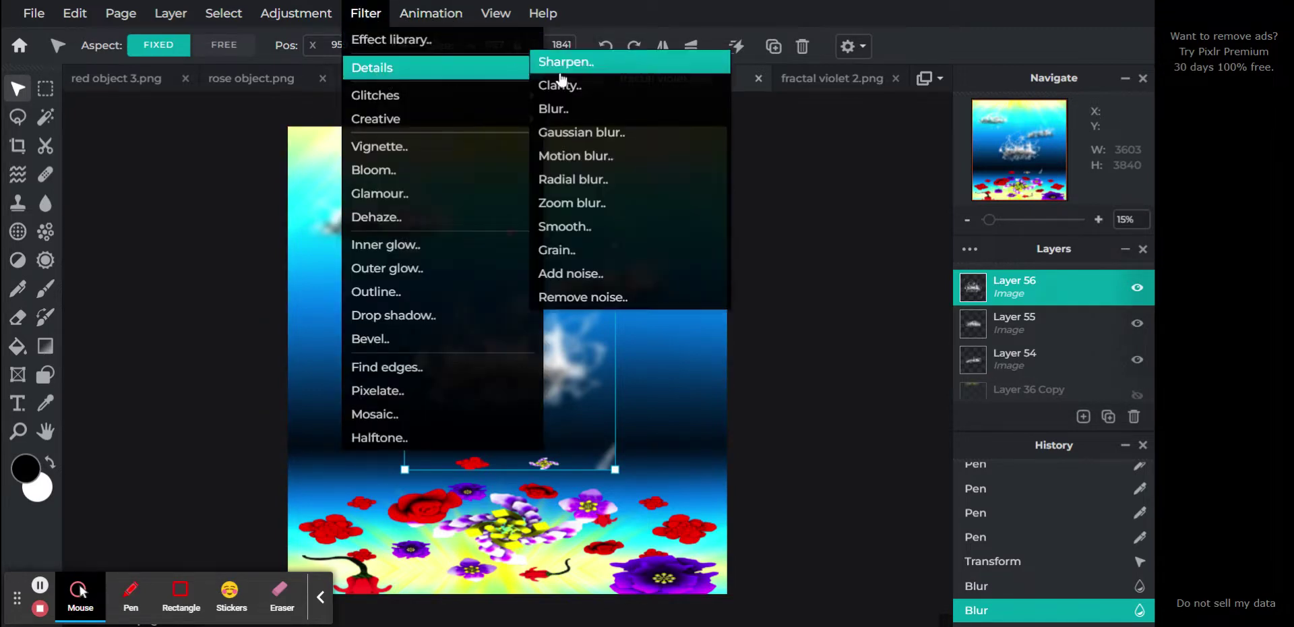
left_click(558, 108)
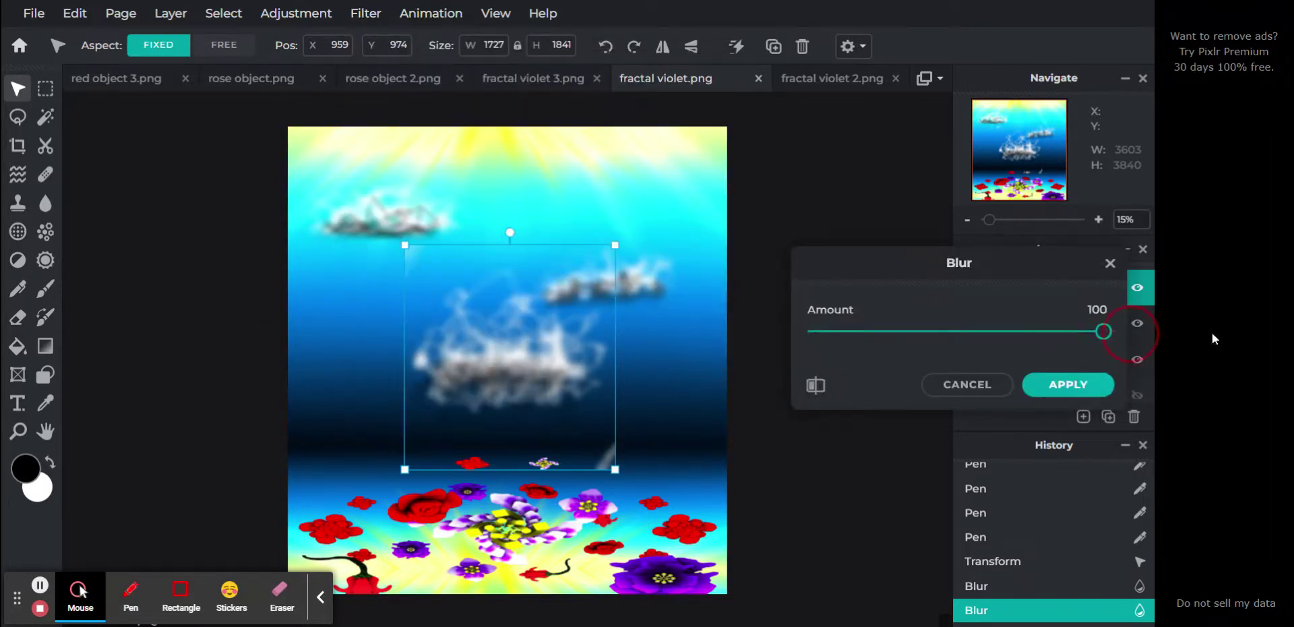
left_click(1068, 384)
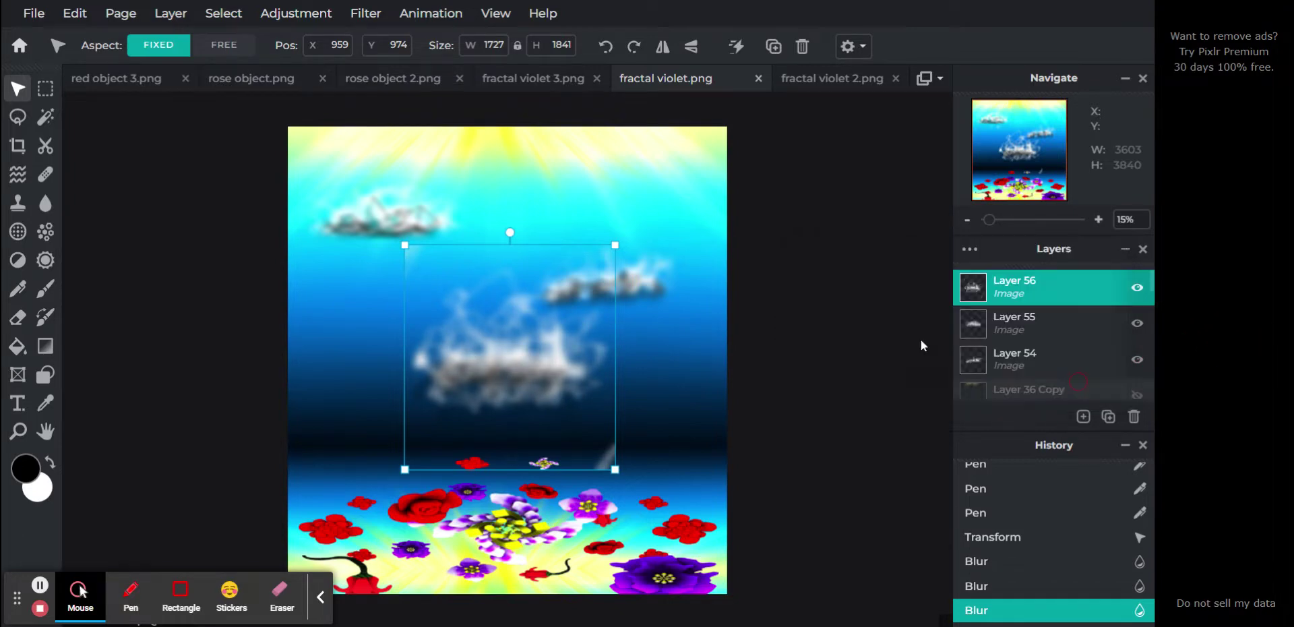
Apply the Dehaze filter with an amount of 53 to the cloud layer
left_click(361, 17)
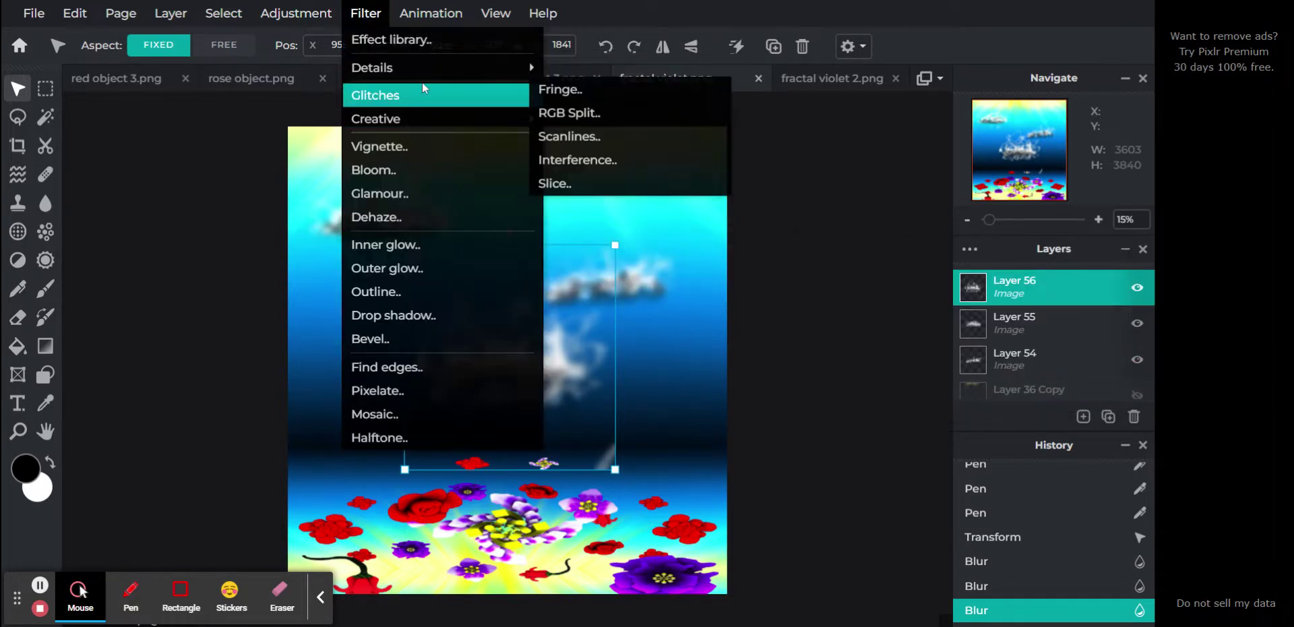
left_click(390, 217)
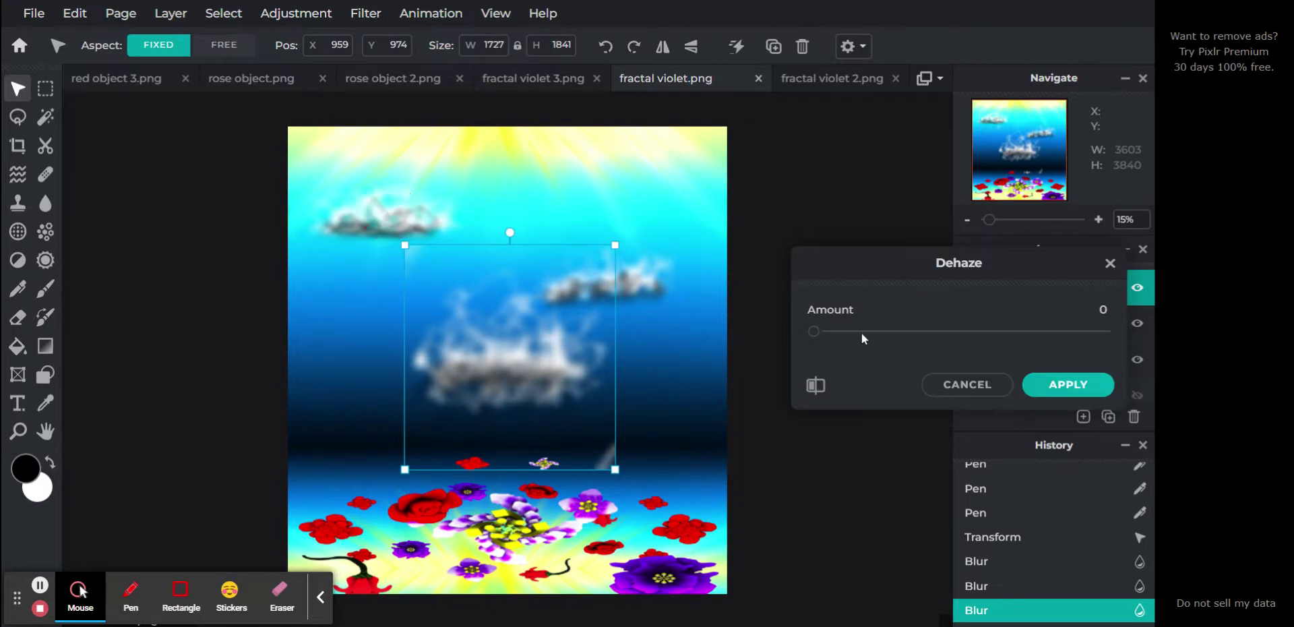
left_click_drag(872, 333, 968, 331)
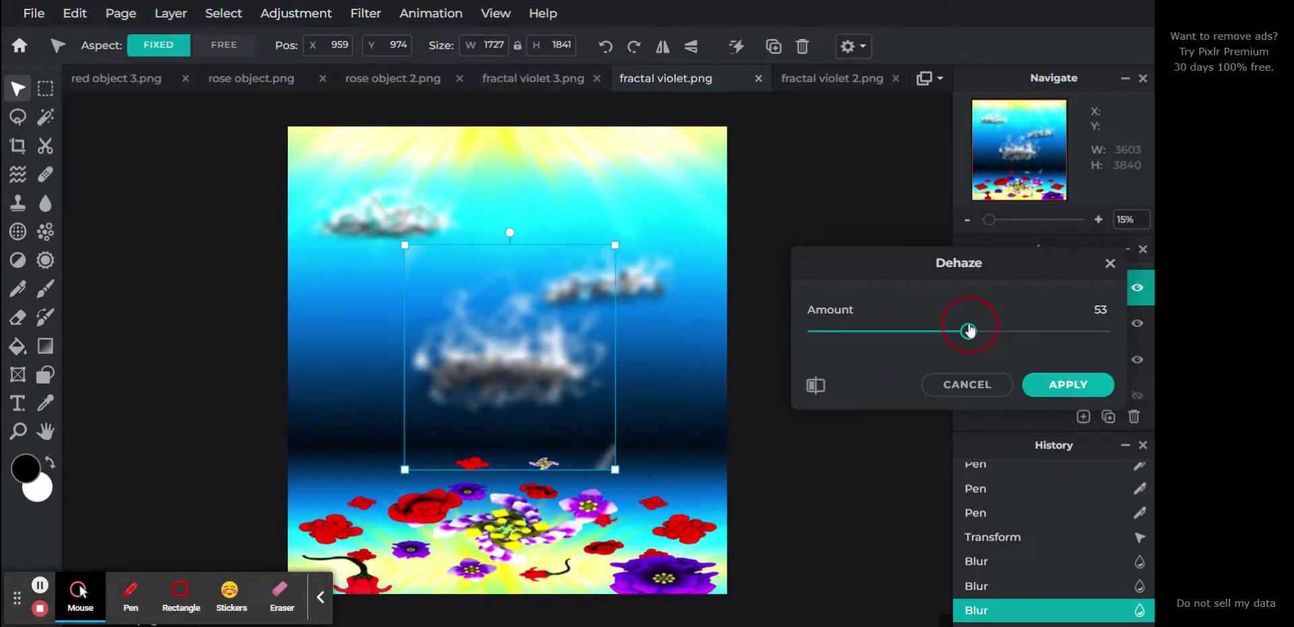
left_click(1036, 385)
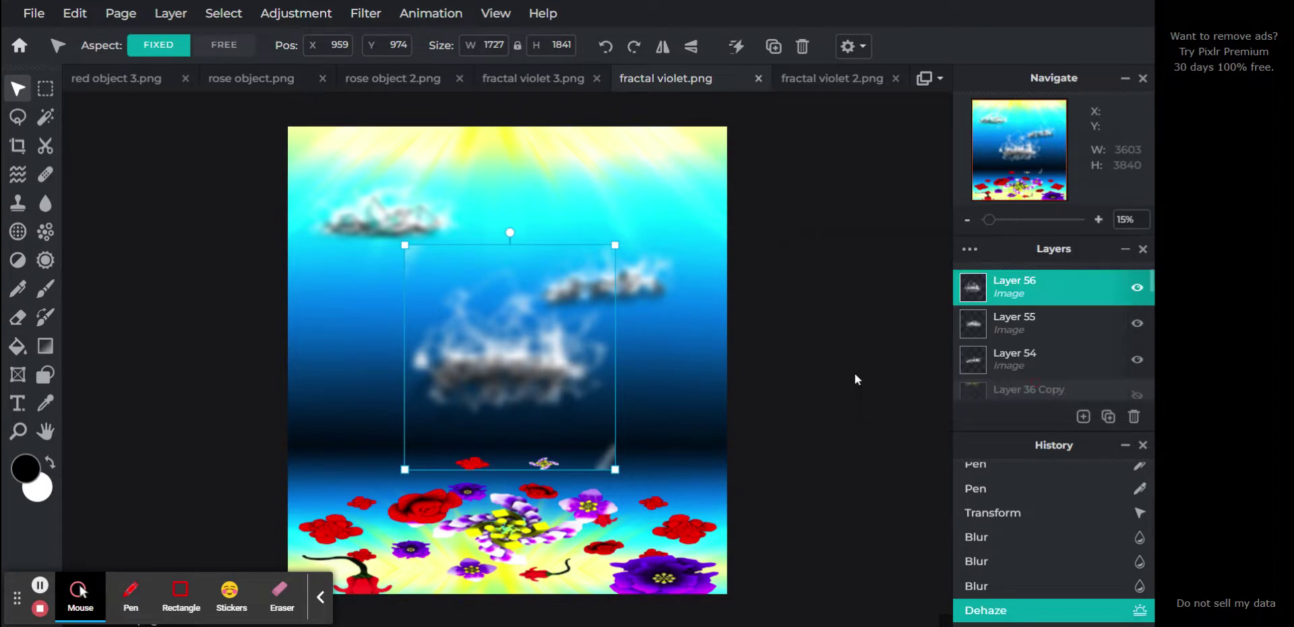
Erase the stray leftover smudge below the cloud on Layer 56 with a 750 px eraser at 0% softness
left_click(17, 317)
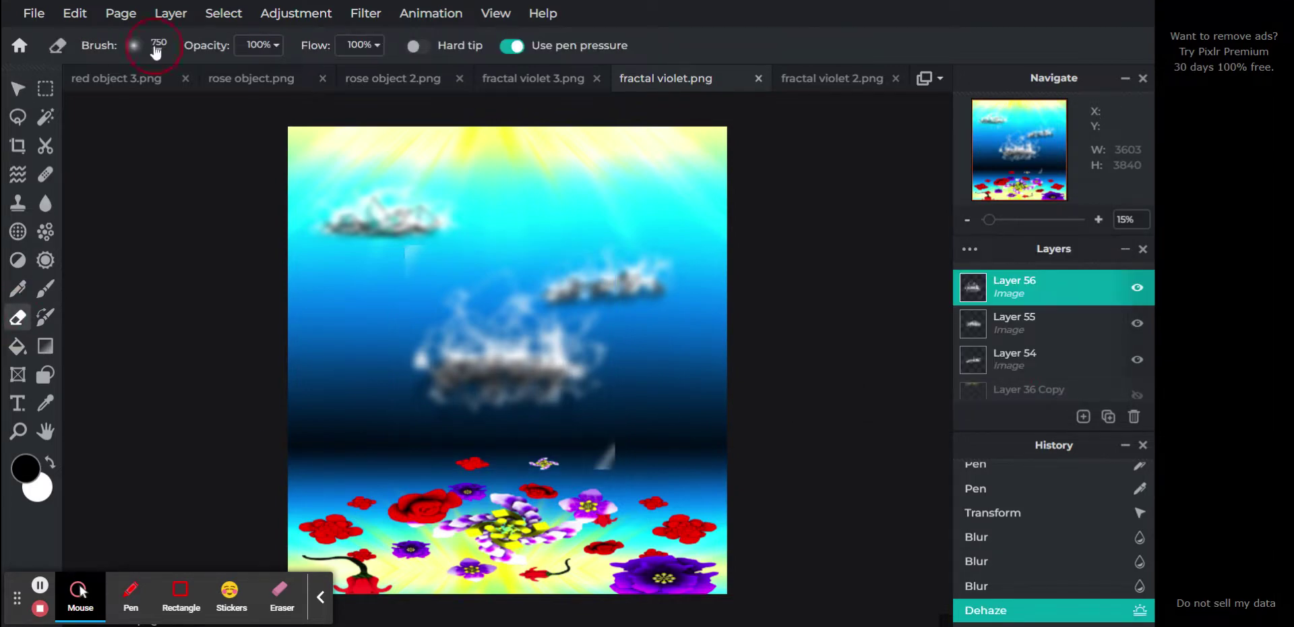
left_click(155, 47)
left_click_drag(297, 153, 141, 153)
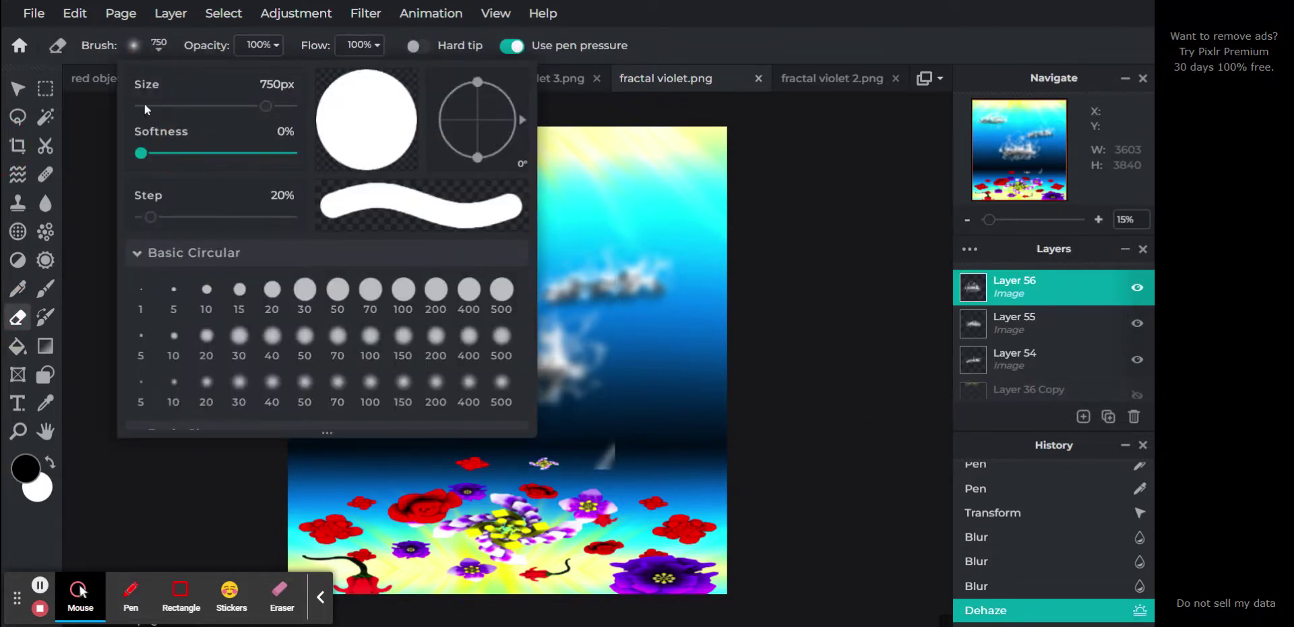
left_click(705, 41)
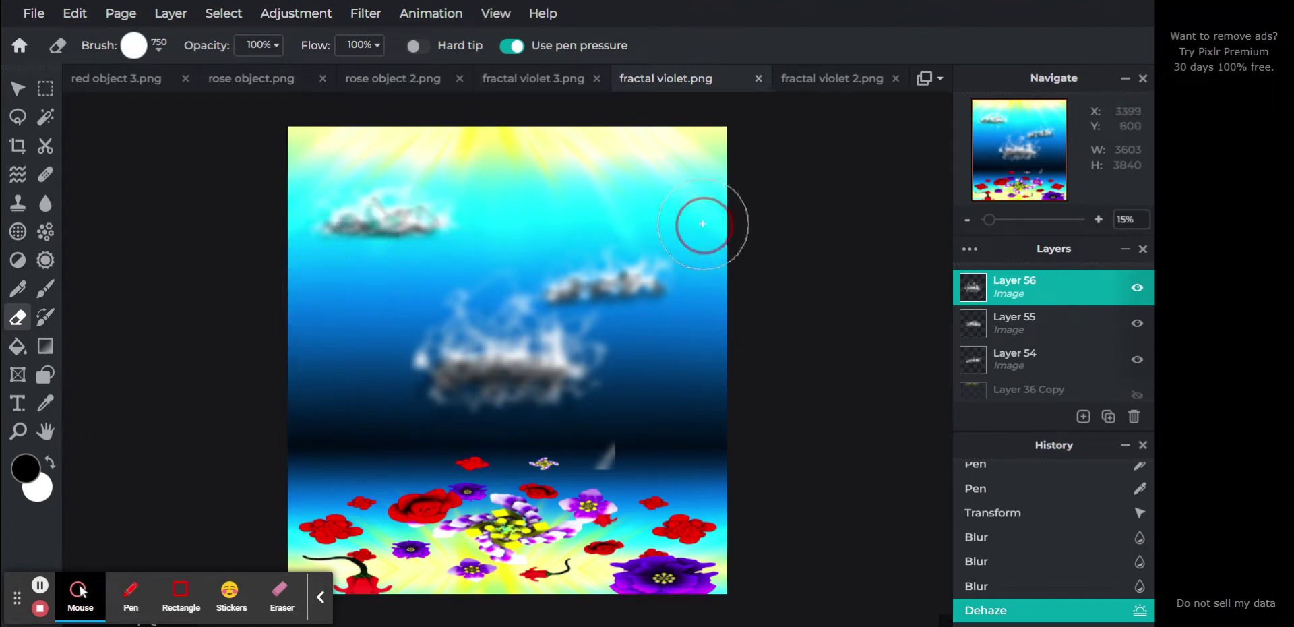
mouse_move(684, 441)
left_mouse_down()
mouse_move(592, 461)
mouse_move(470, 544)
mouse_move(371, 458)
left_mouse_up()
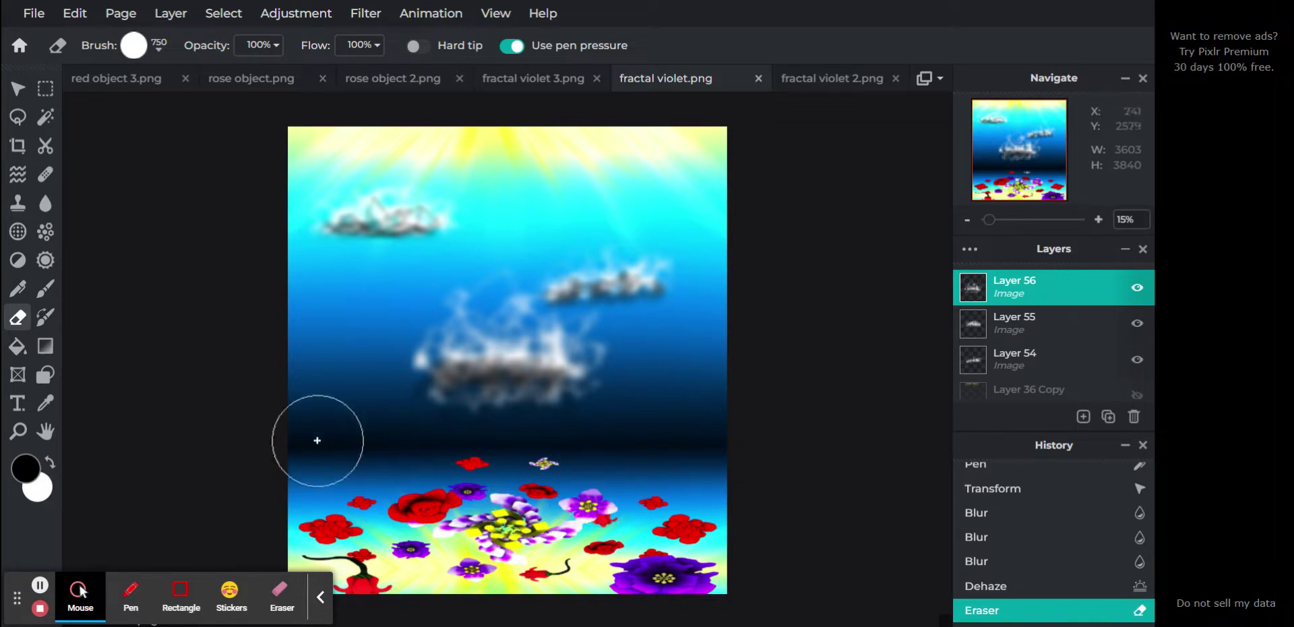
Shrink the Layer 56 cloud to about 1166 × 923 and place it below the upper-left cloud, at about X 780, Y 1169
left_click(17, 94)
left_click_drag(467, 341, 383, 310)
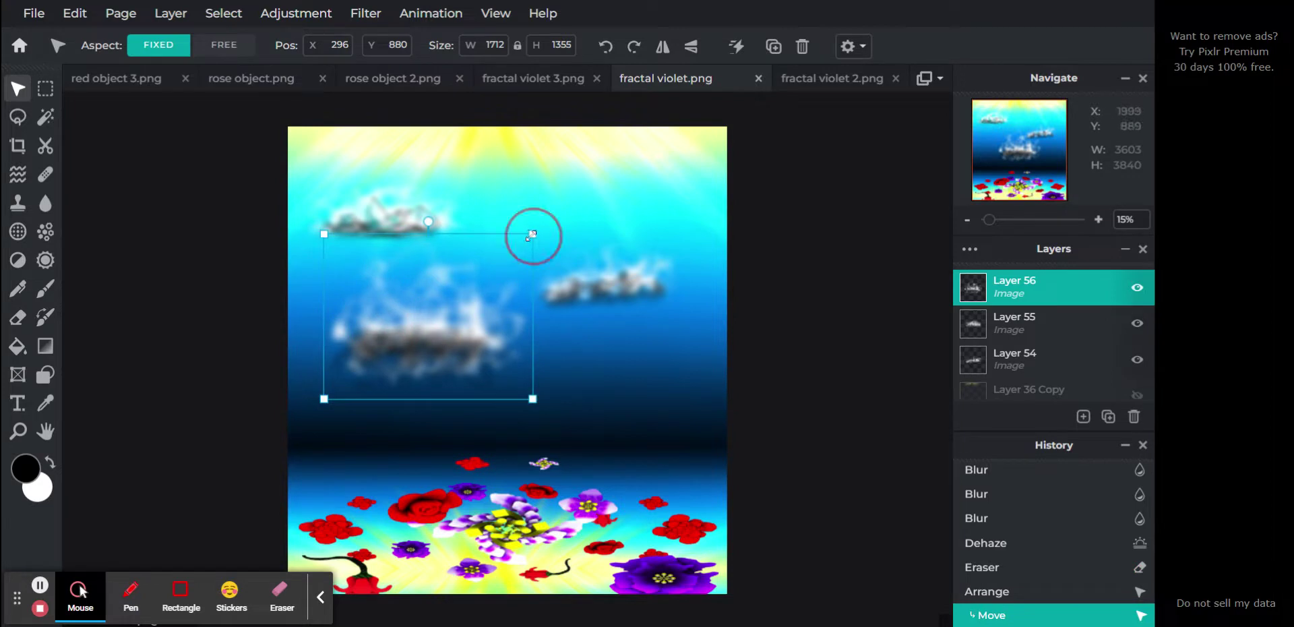
left_click_drag(533, 233, 466, 285)
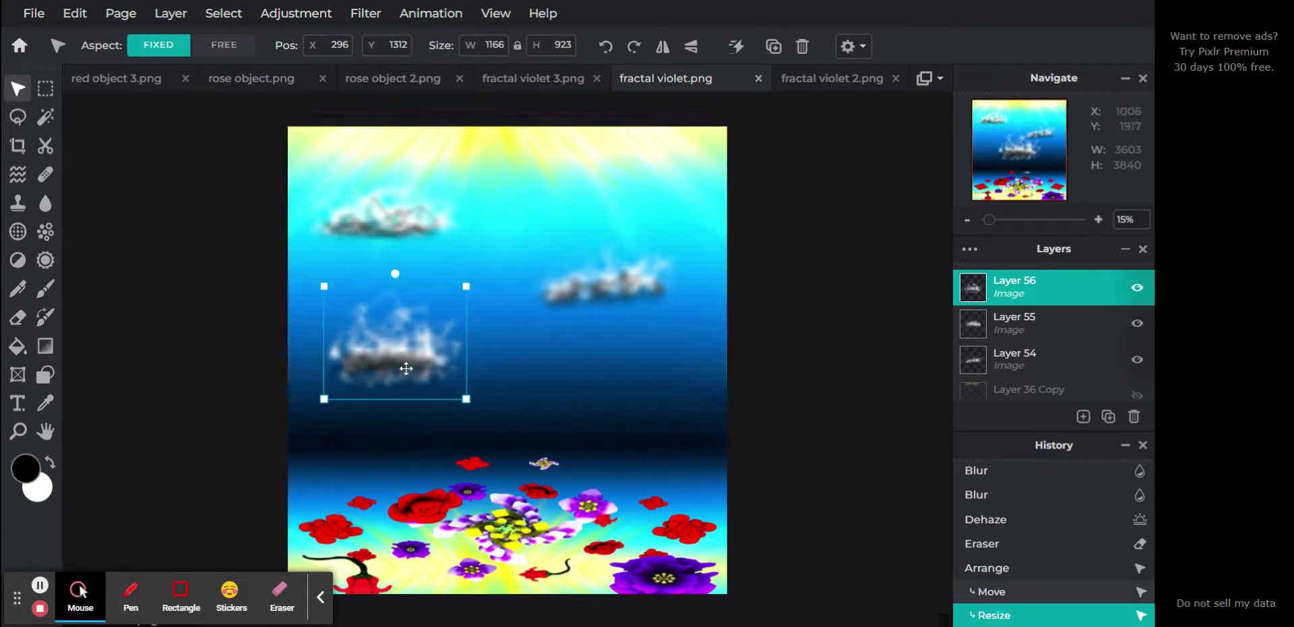
left_click_drag(406, 369, 461, 357)
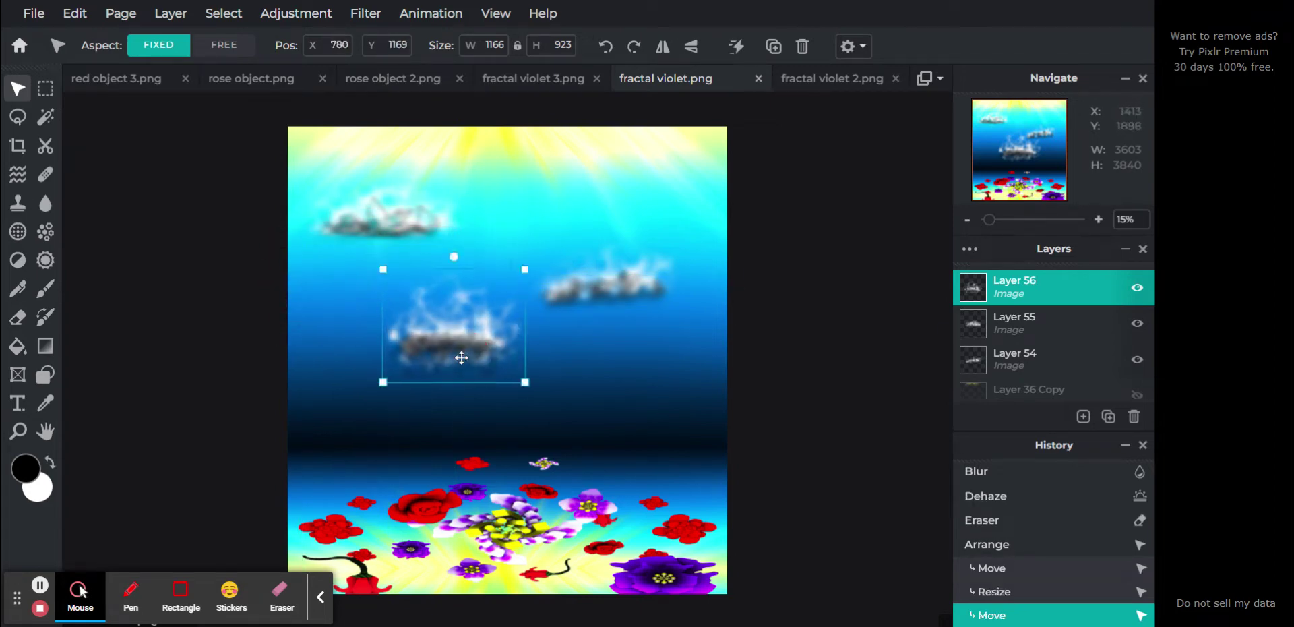
Duplicate the Layer 55 cloud and place the horizontally flipped copy below the right-hand cloud
left_click(1008, 325)
key("ctrl+j")
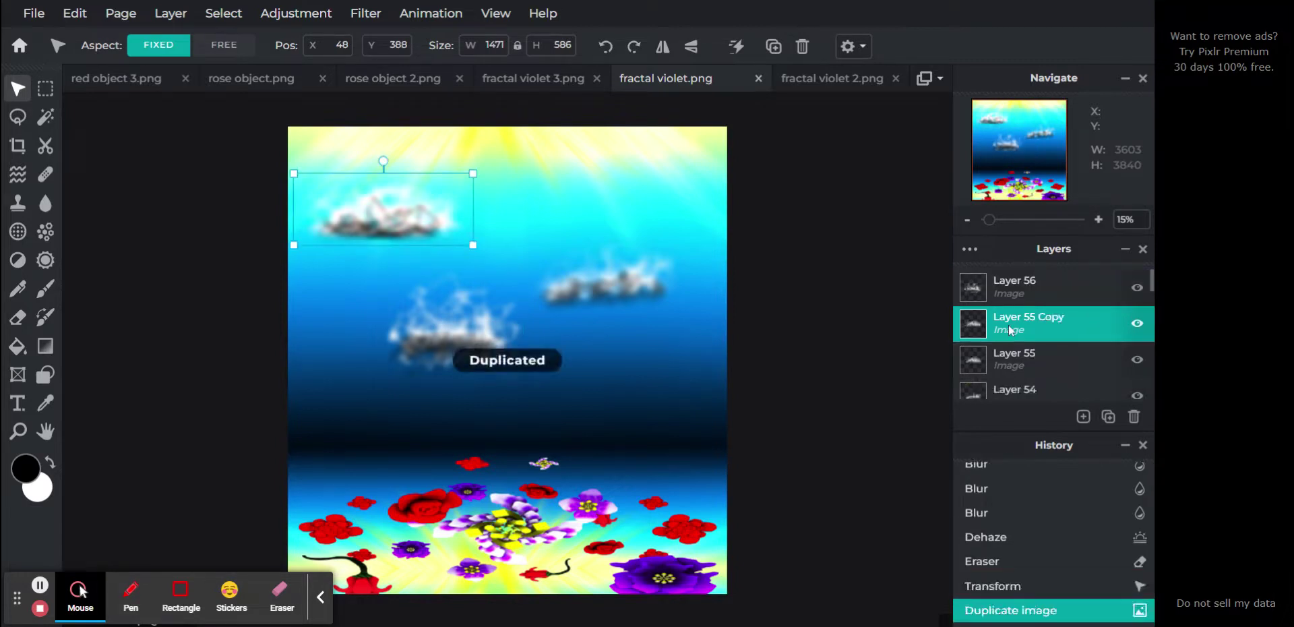
left_click_drag(413, 215, 635, 384)
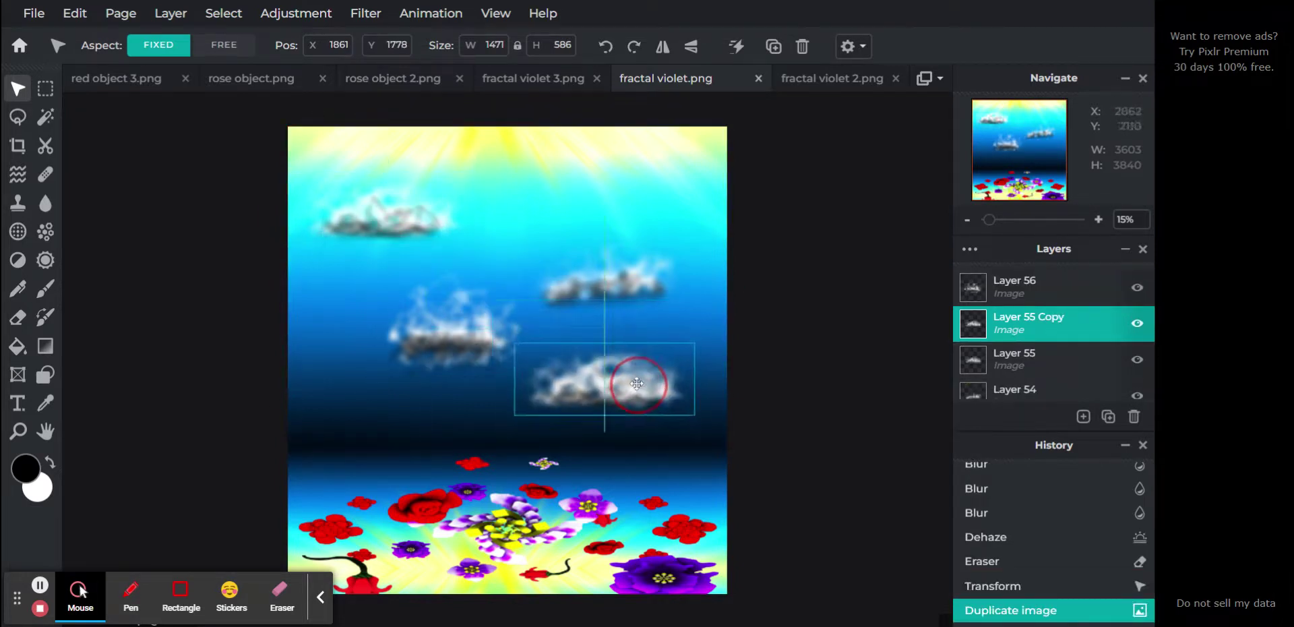
left_click(663, 47)
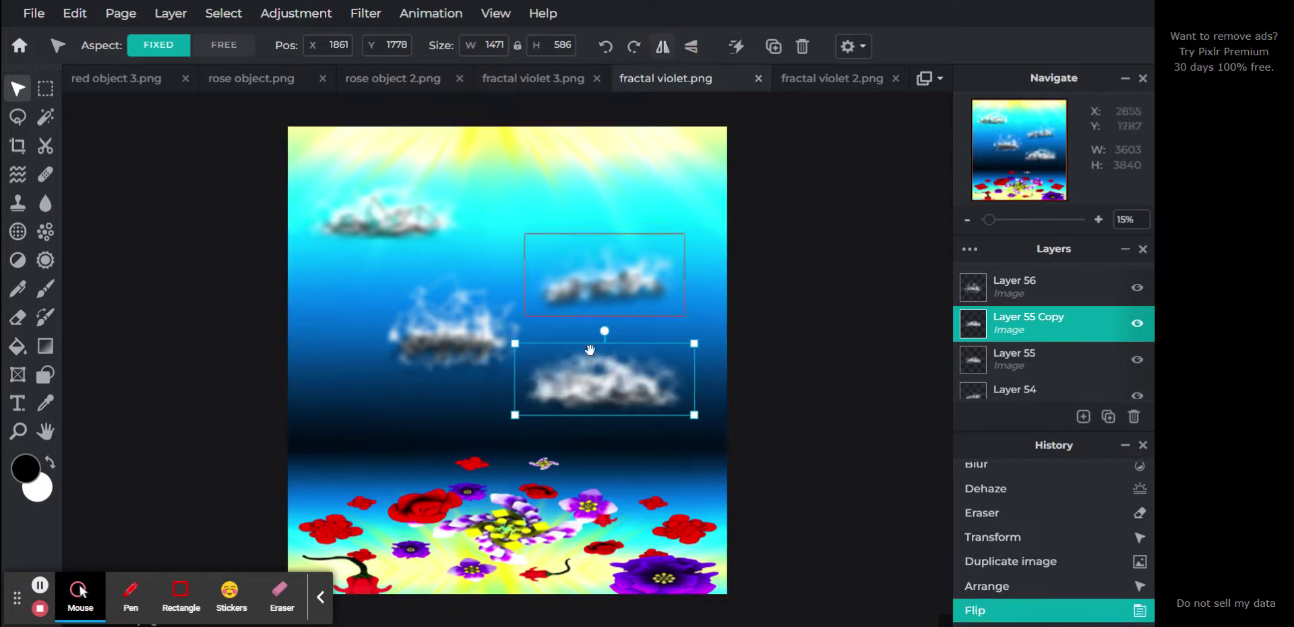
left_click_drag(593, 386, 603, 385)
Duplicate the Layer 54 cloud, flip the copy horizontally and move it down-left to overlap the Layer 55 copy, at about X 1218, Y 1721
left_click(1027, 357)
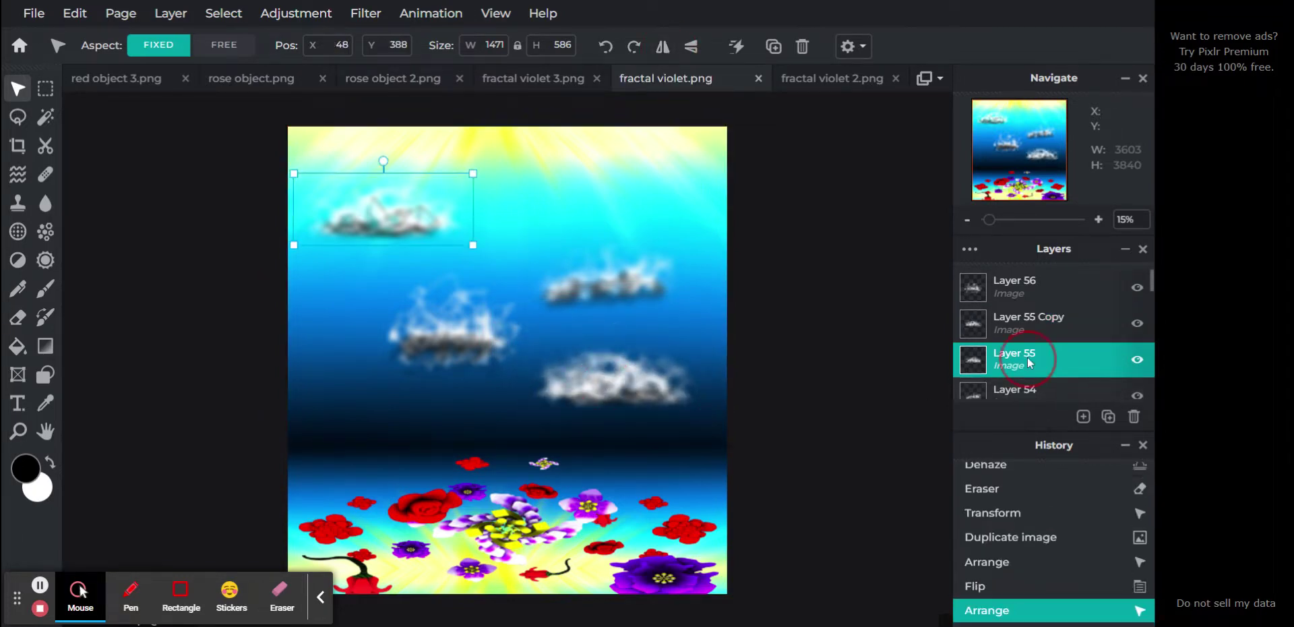
scroll(1026, 358, "down", 2)
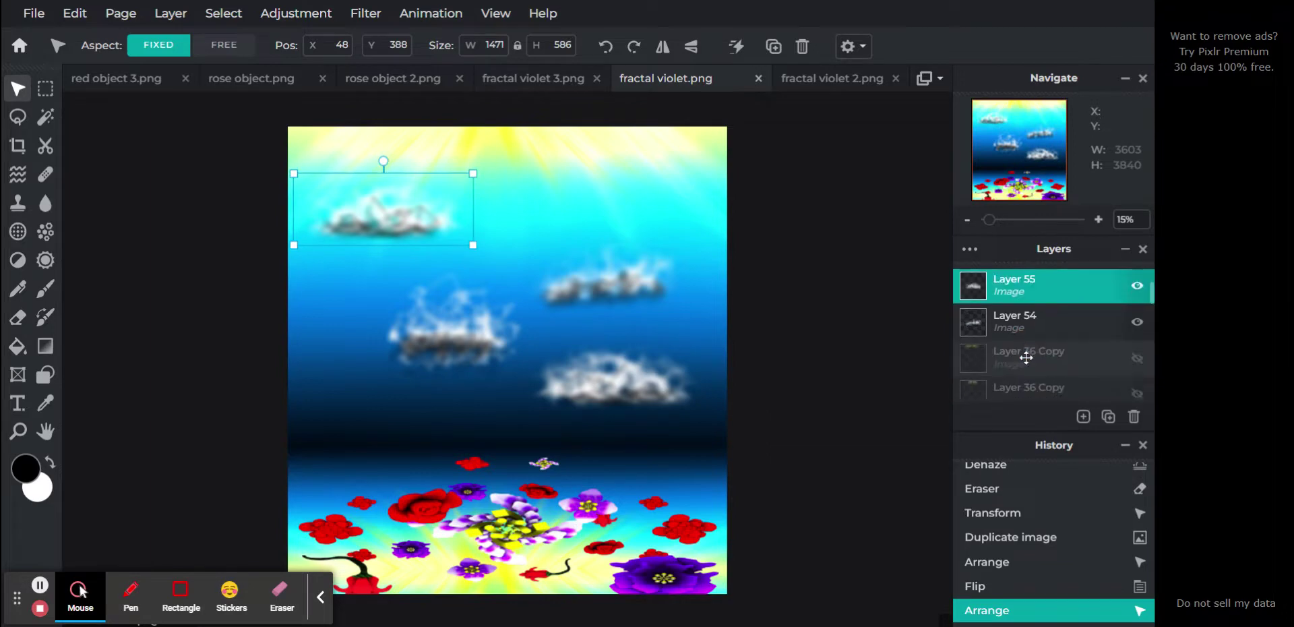
left_click(1034, 314)
key("ctrl+j")
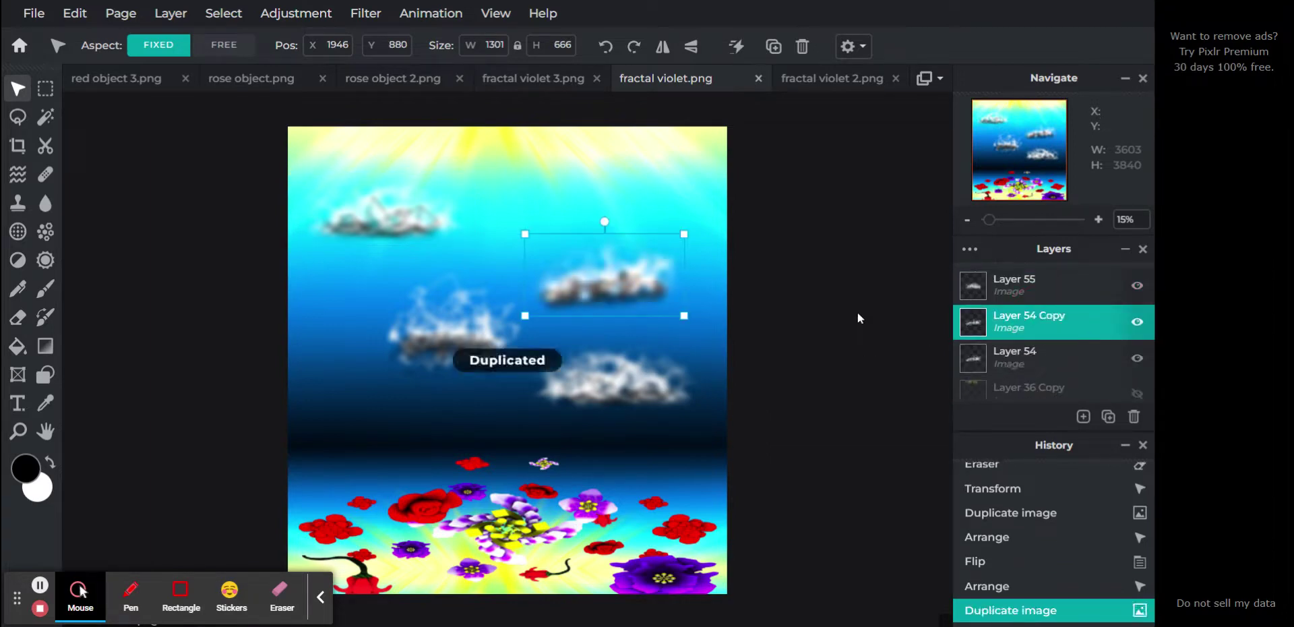
left_click(665, 48)
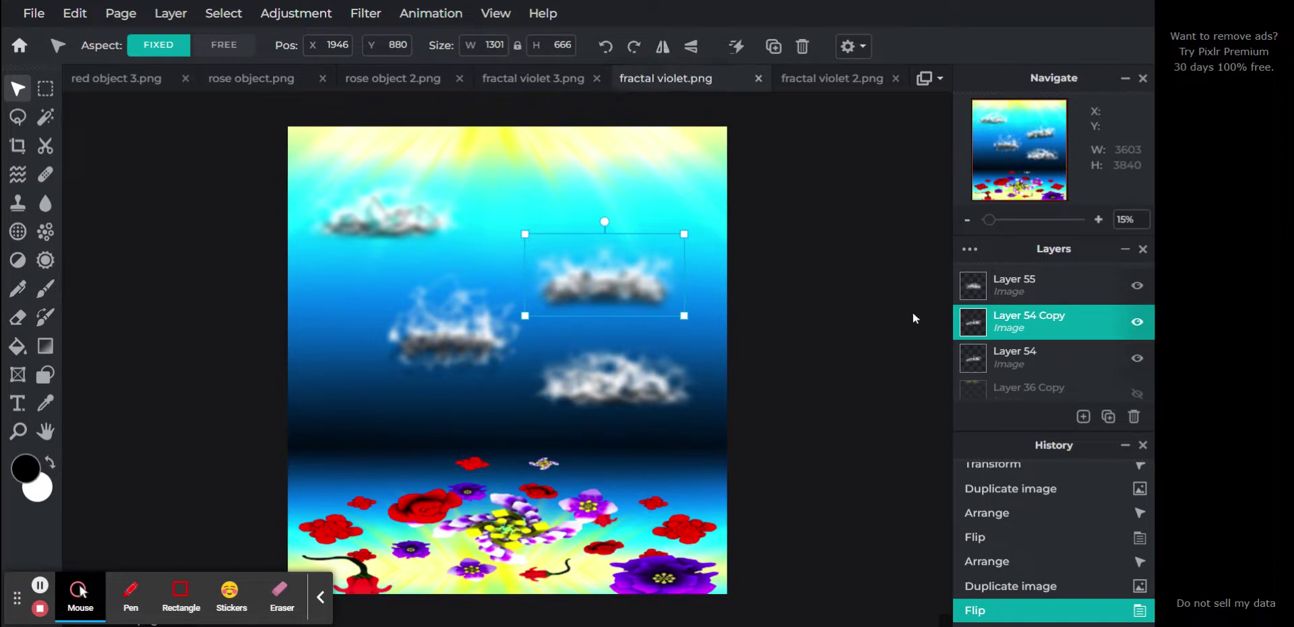
left_click_drag(999, 327, 1009, 288)
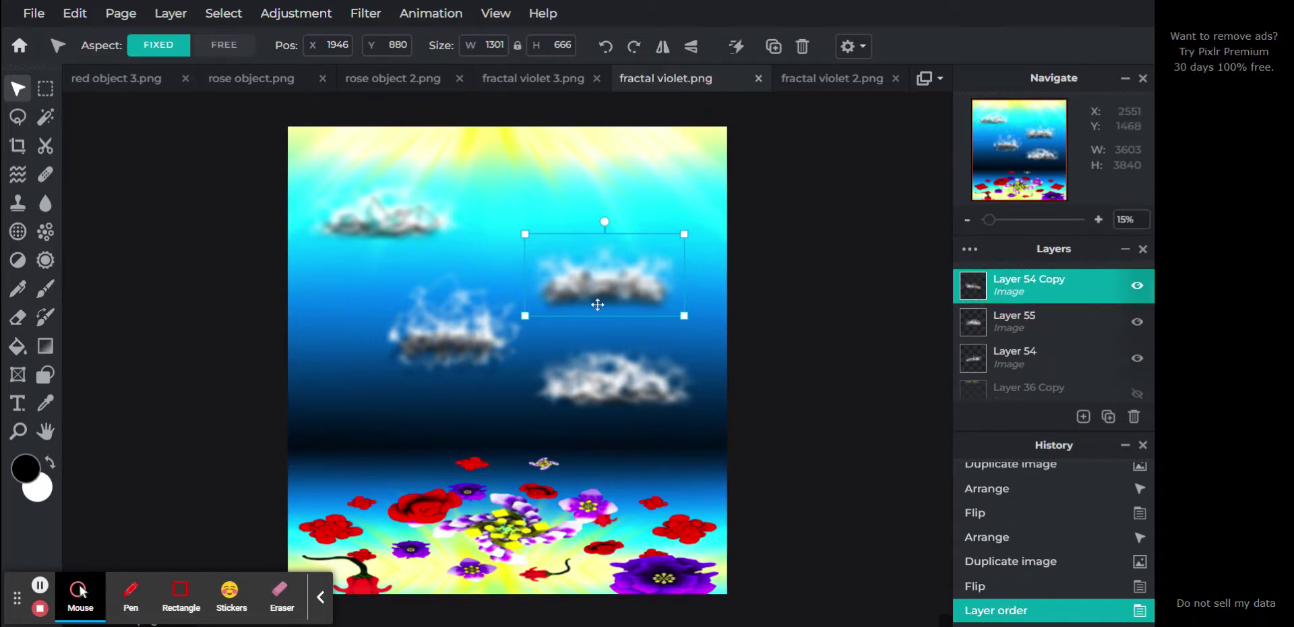
left_click_drag(606, 286, 517, 384)
Reorder Layer 54 Copy above Layer 55 Copy and merge it down into that layer
scroll(1043, 294, "up", 1)
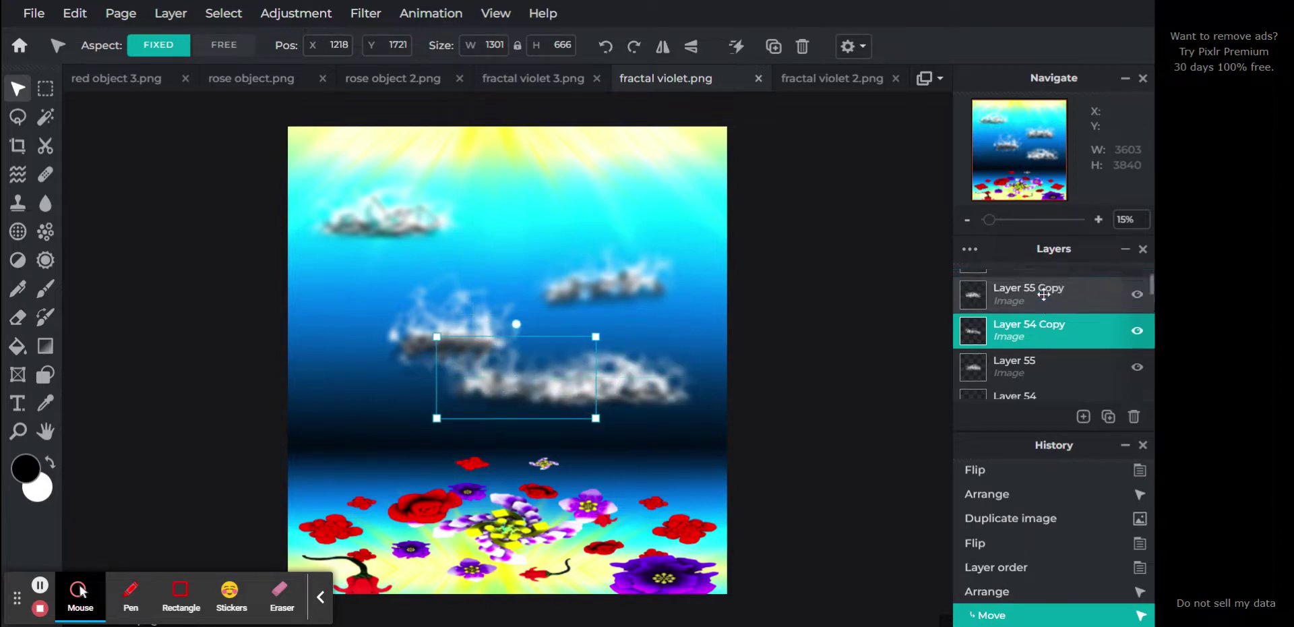
left_click_drag(1033, 333, 1033, 312)
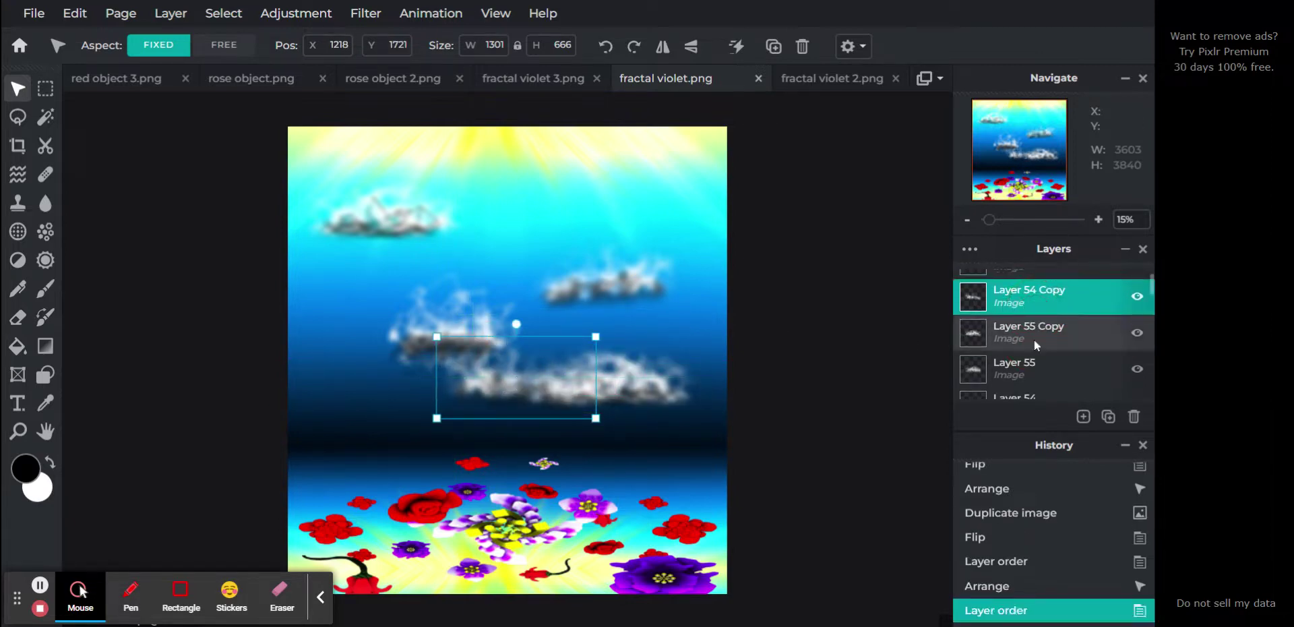
left_click(1034, 338)
left_click(1034, 299)
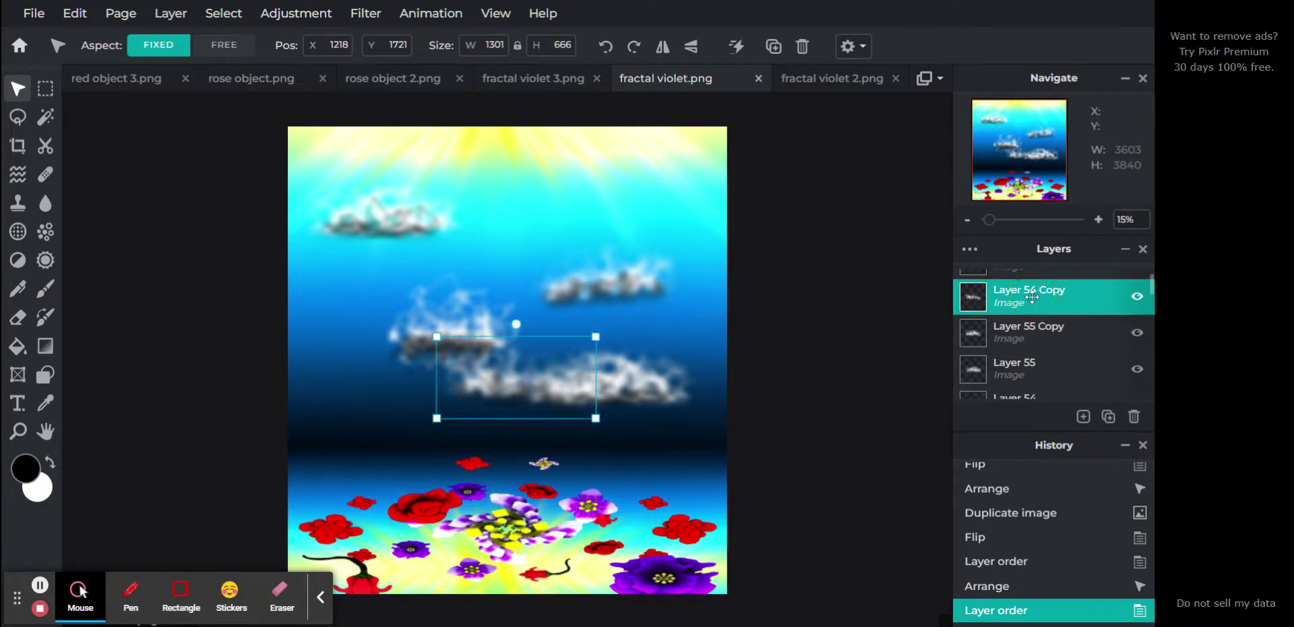
double_click(1032, 297)
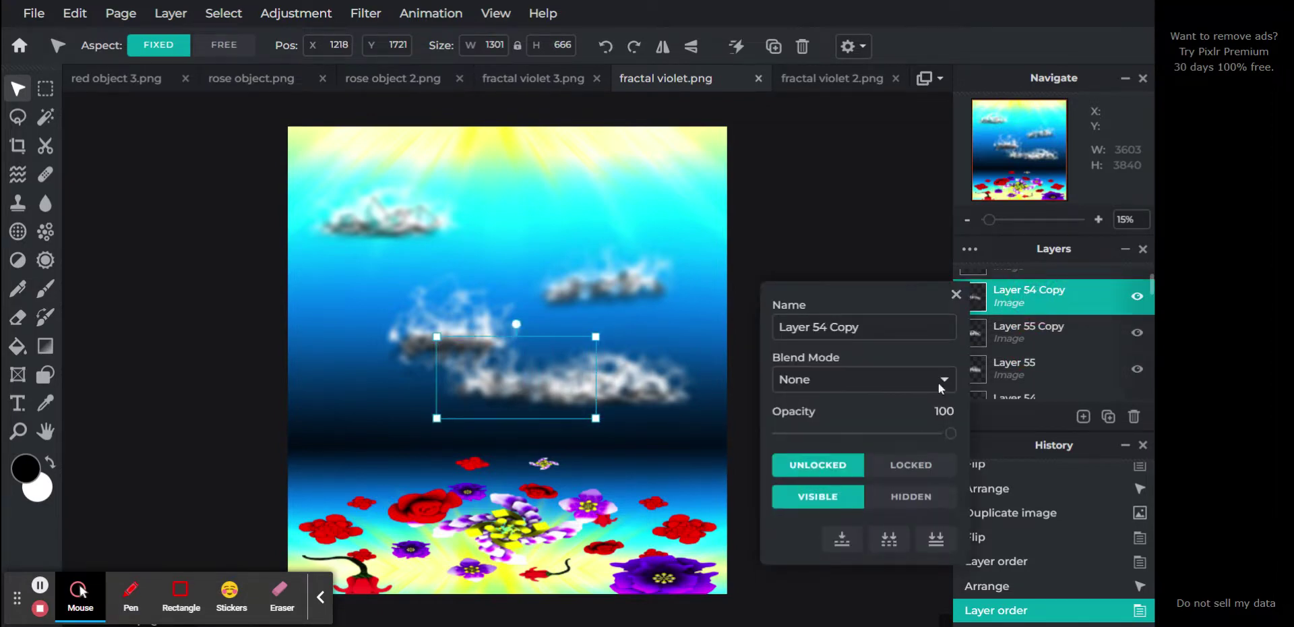
left_click(838, 542)
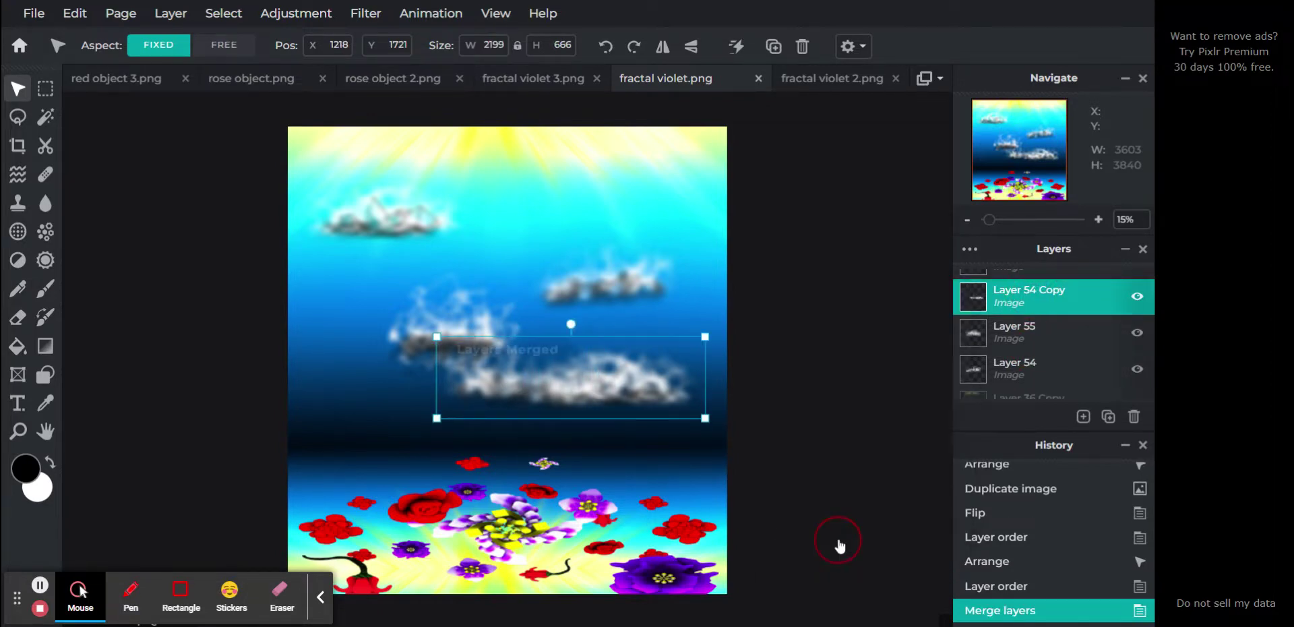
Thin out the merged cloud layer into faint wisps with a soft 750 px eraser, clearing its middle and lower edges
left_click(17, 317)
left_click(159, 47)
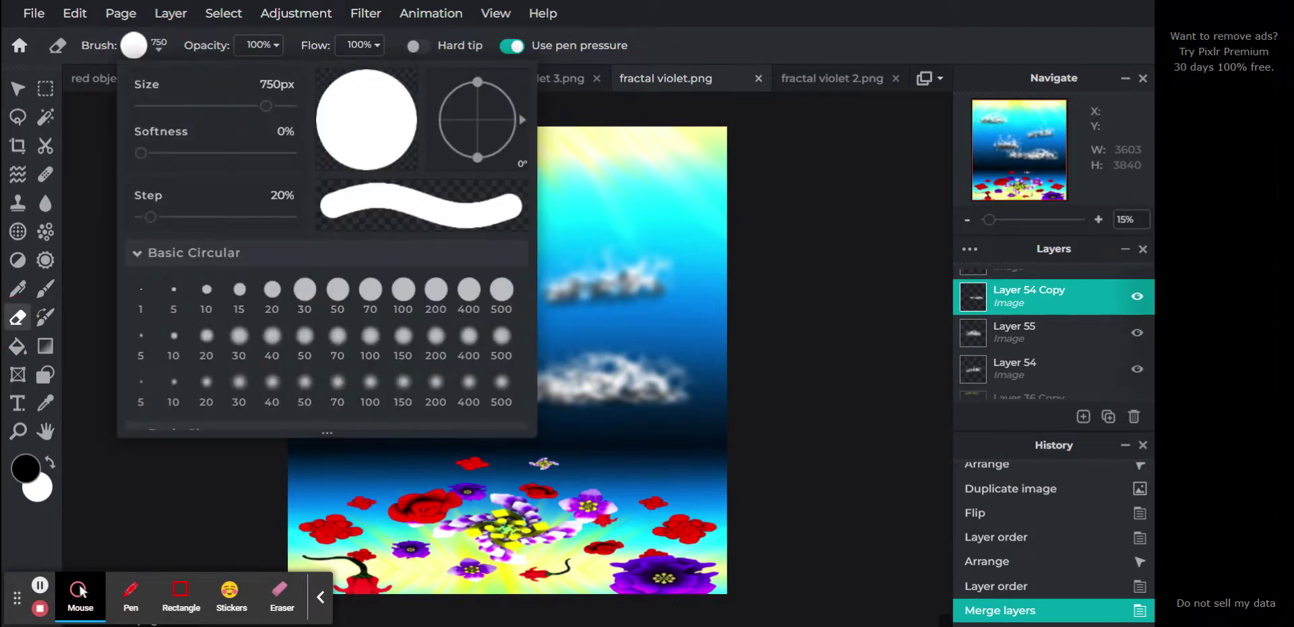
left_click_drag(138, 153, 381, 160)
left_click(659, 51)
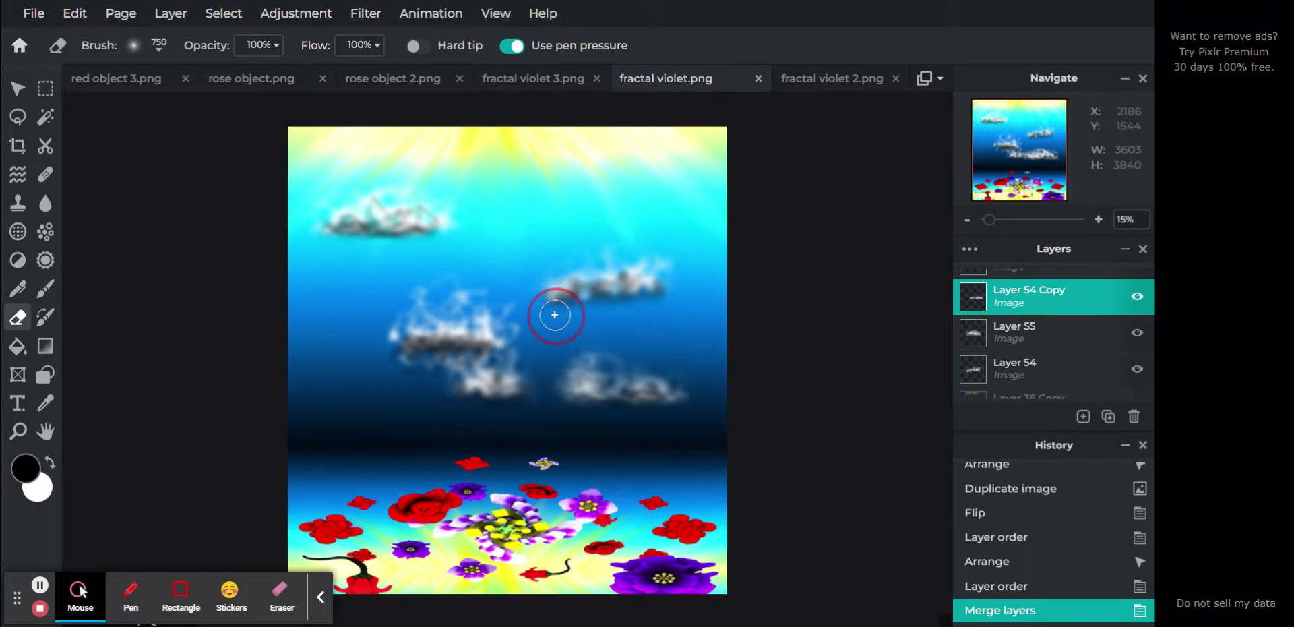
mouse_move(558, 351)
left_mouse_down()
mouse_move(505, 428)
mouse_move(528, 401)
mouse_move(457, 403)
left_mouse_up()
mouse_move(549, 438)
left_mouse_down()
mouse_move(638, 415)
mouse_move(601, 403)
mouse_move(709, 403)
left_mouse_up()
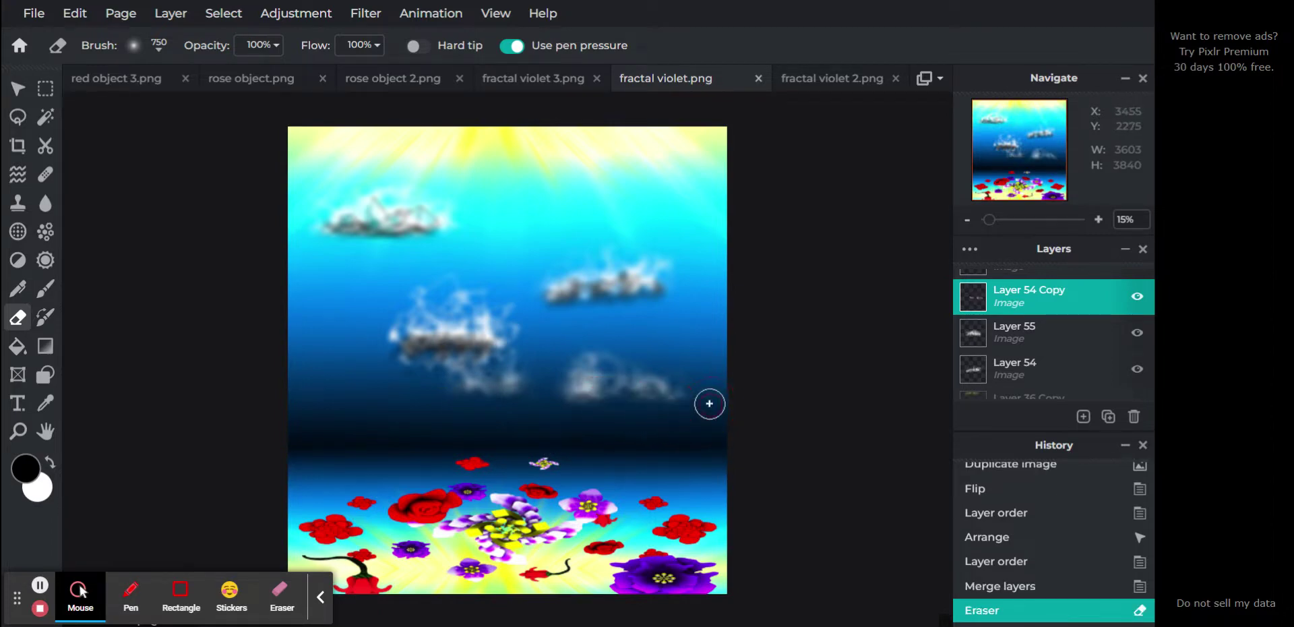
Move the faint merged clouds up behind the upper clouds and enlarge them to about 2823 × 820
left_click(18, 89)
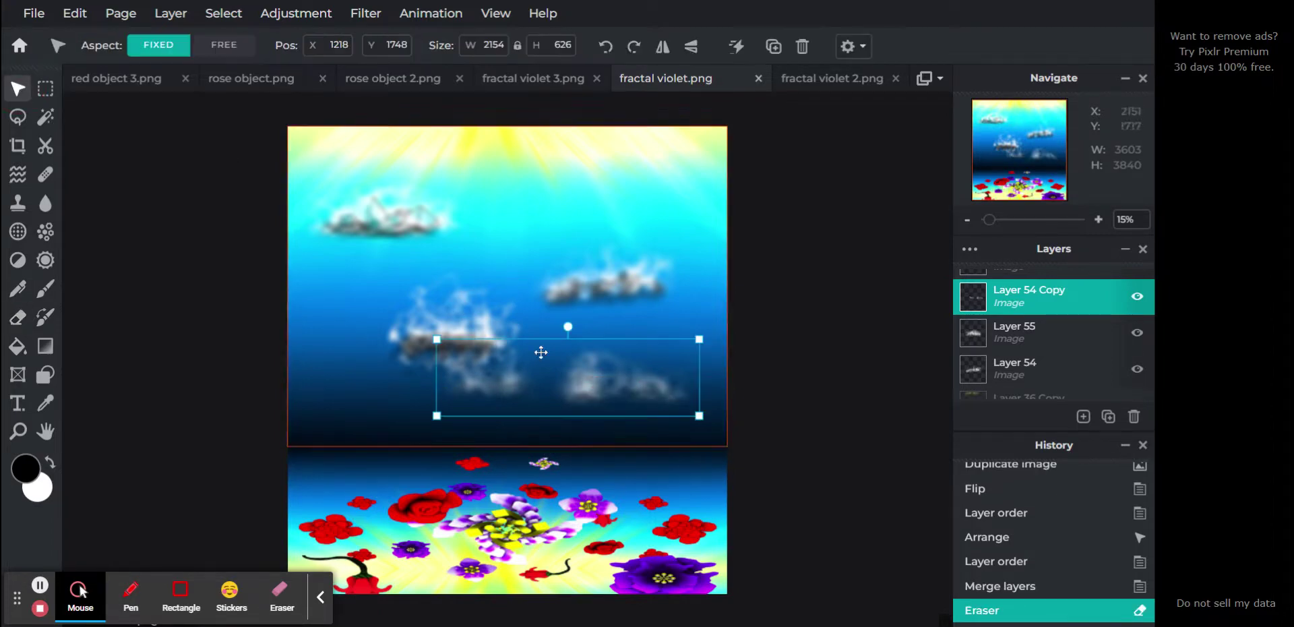
left_click_drag(541, 353, 546, 257)
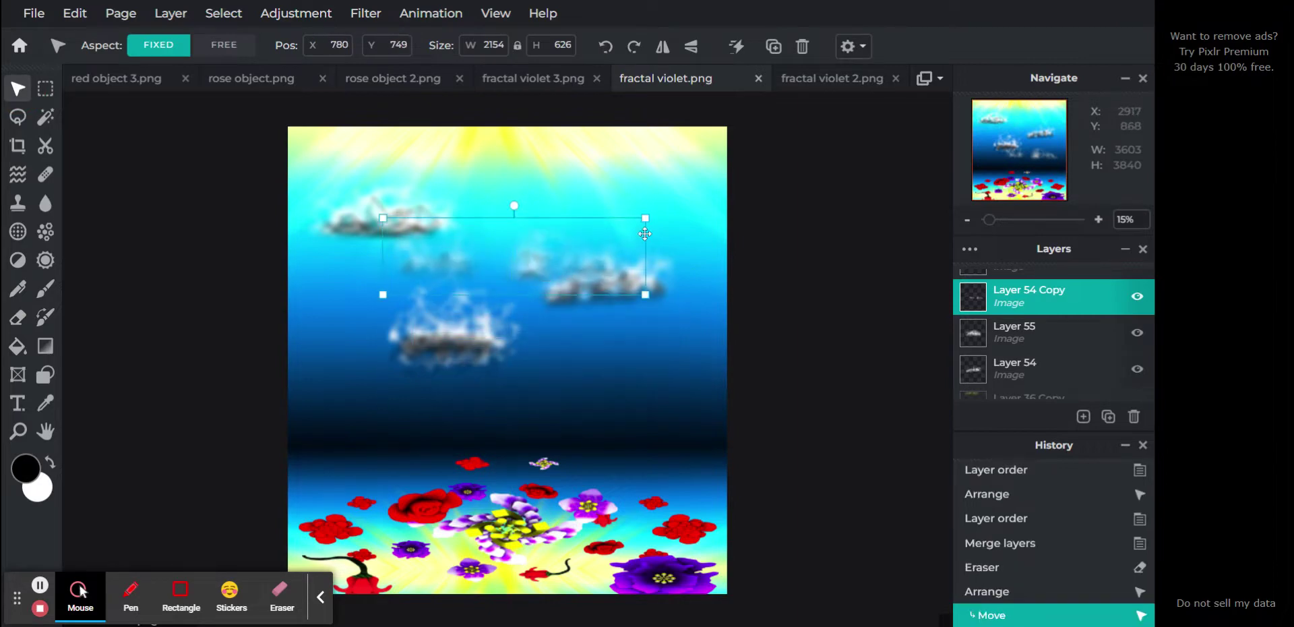
left_click_drag(706, 193, 728, 181)
left_click_drag(567, 251, 589, 238)
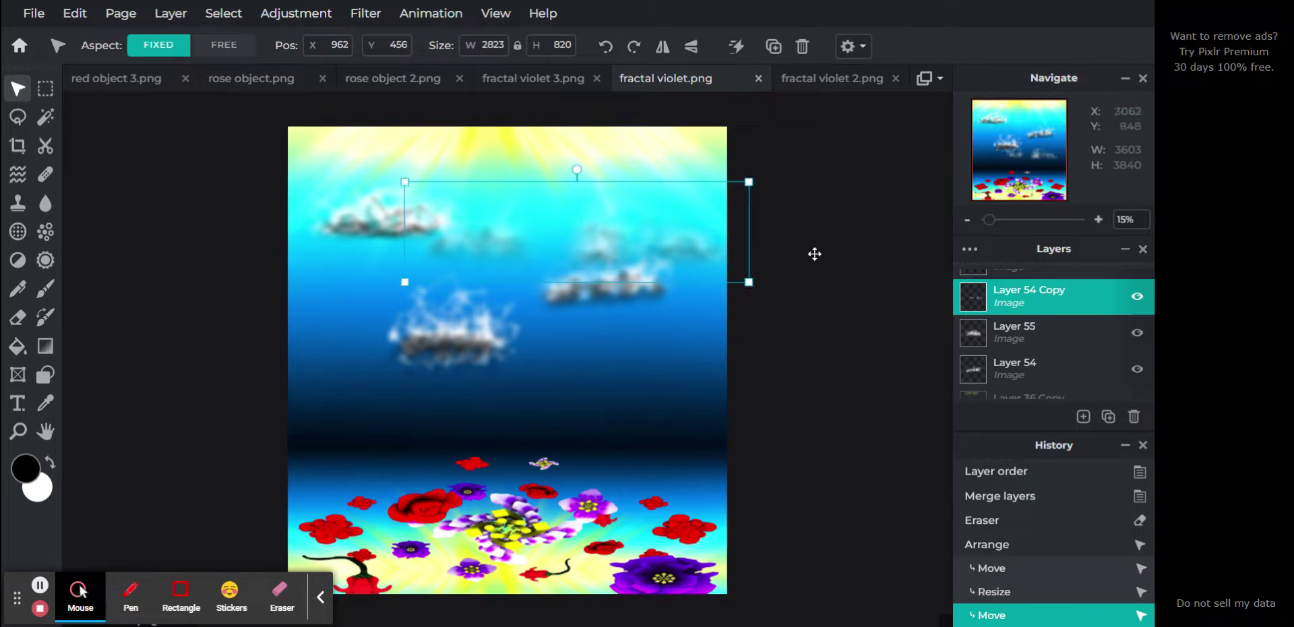
Duplicate the faint cloud layer and flip the copy both vertically and horizontally
left_click(1108, 416)
left_click(693, 52)
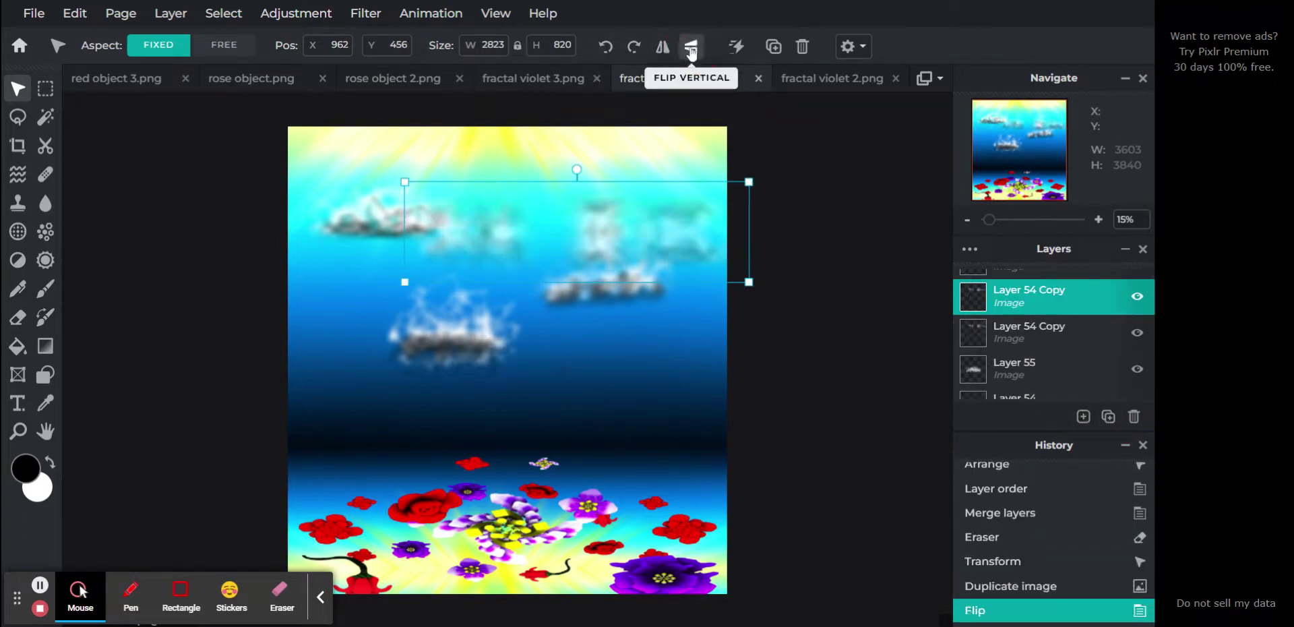
left_click(663, 49)
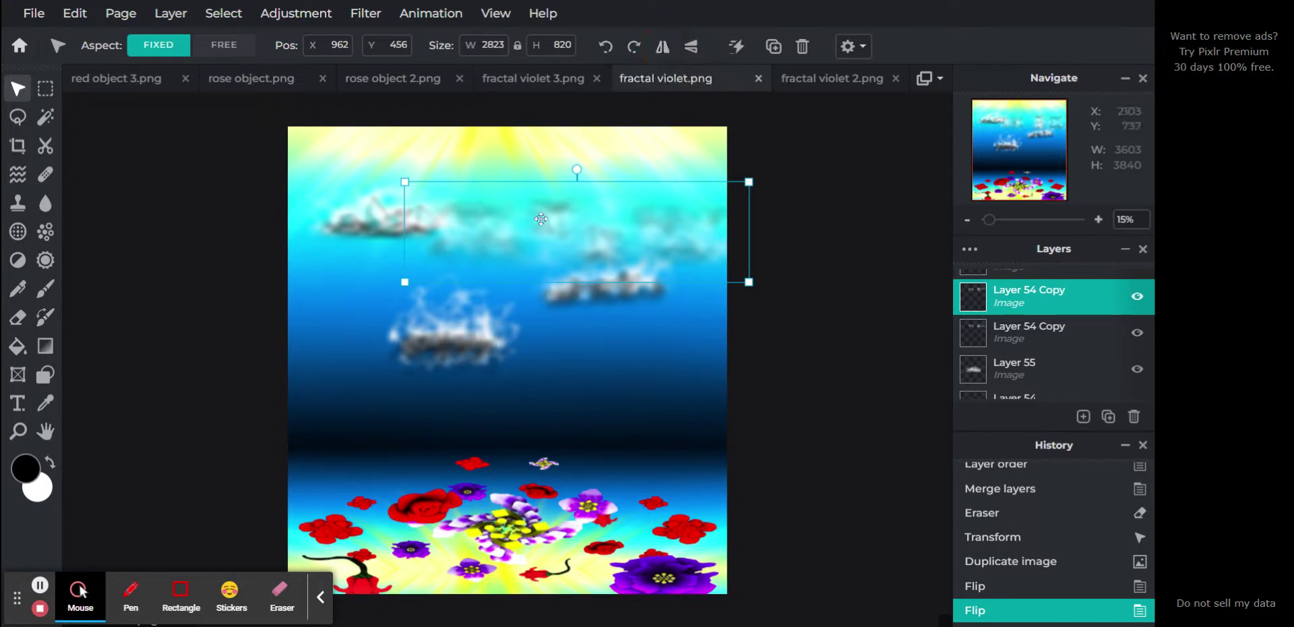
Move the faint copy down-left across the Layer 56 cloud, to about X -117, Y 1079, and flip it vertically
left_click_drag(537, 220, 414, 290)
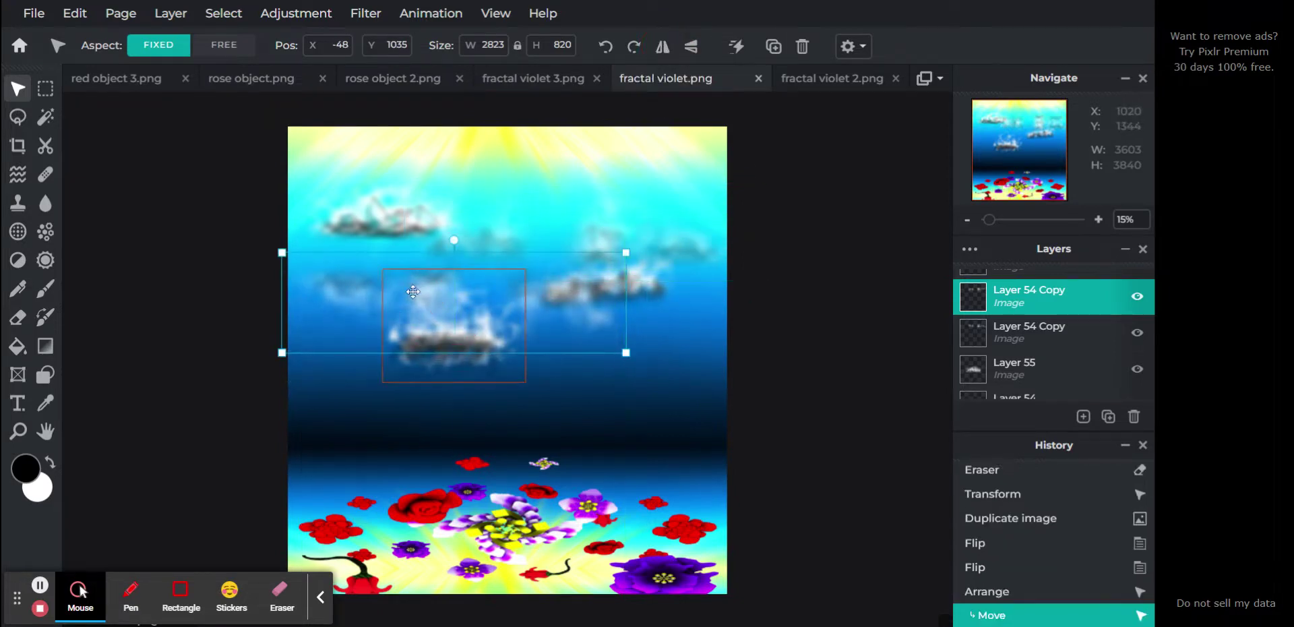
left_click(692, 49)
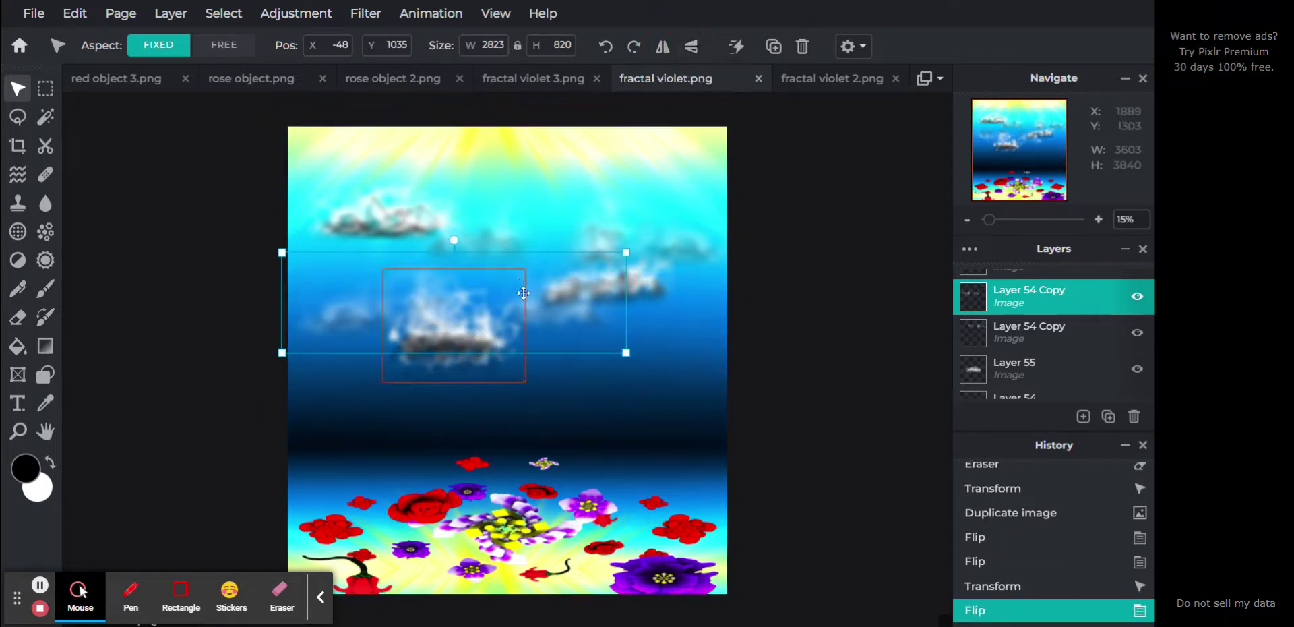
mouse_move(546, 314)
left_mouse_down()
mouse_move(523, 286)
mouse_move(568, 410)
mouse_move(515, 297)
mouse_move(531, 309)
left_mouse_up()
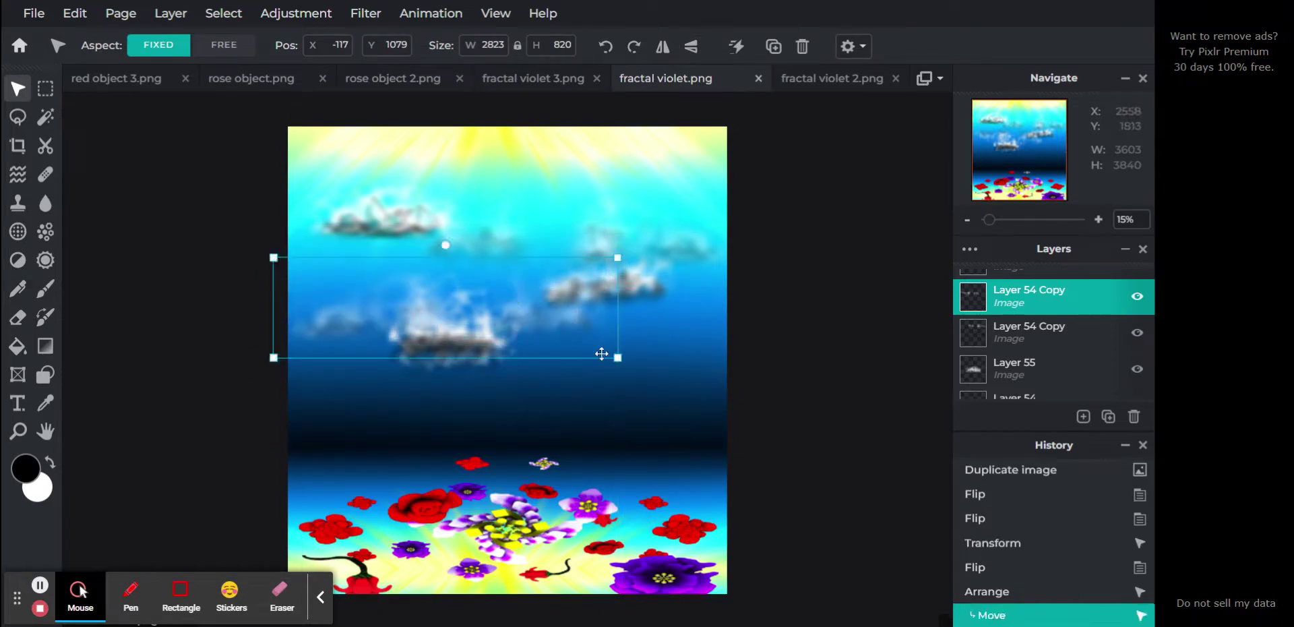
Enlarge the faint cloud copy to about 3647 × 1059 and move it up among the existing clouds
left_click_drag(616, 357, 717, 387)
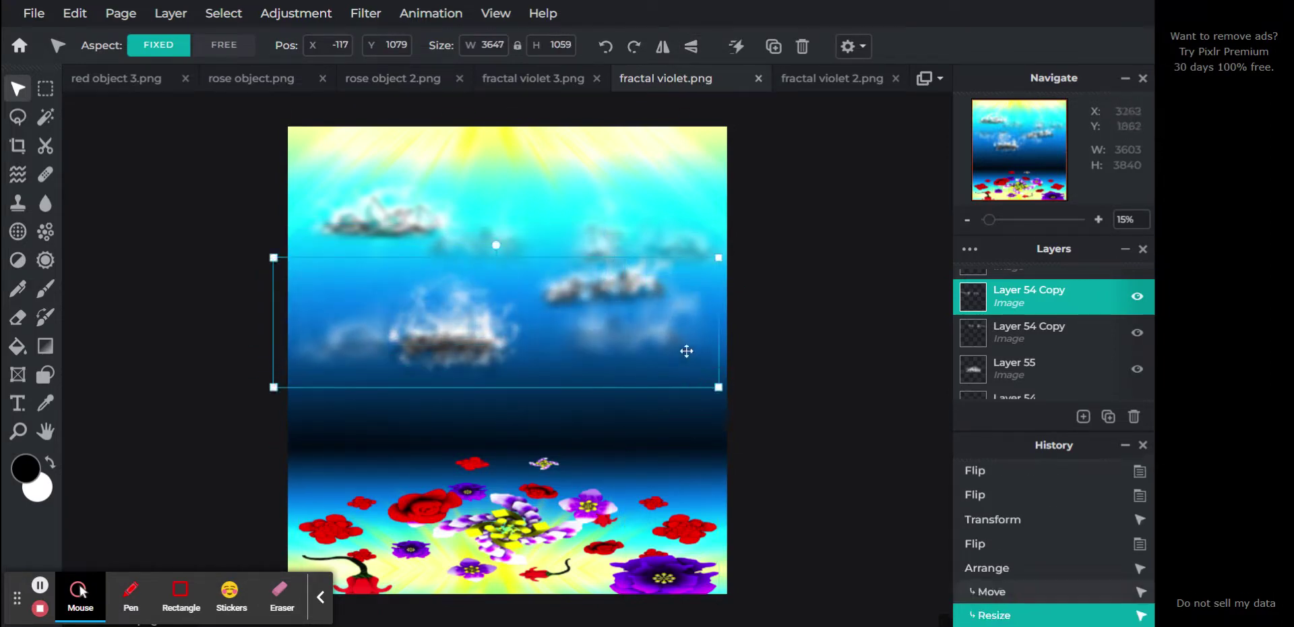
left_click_drag(662, 337, 644, 272)
left_click(900, 333)
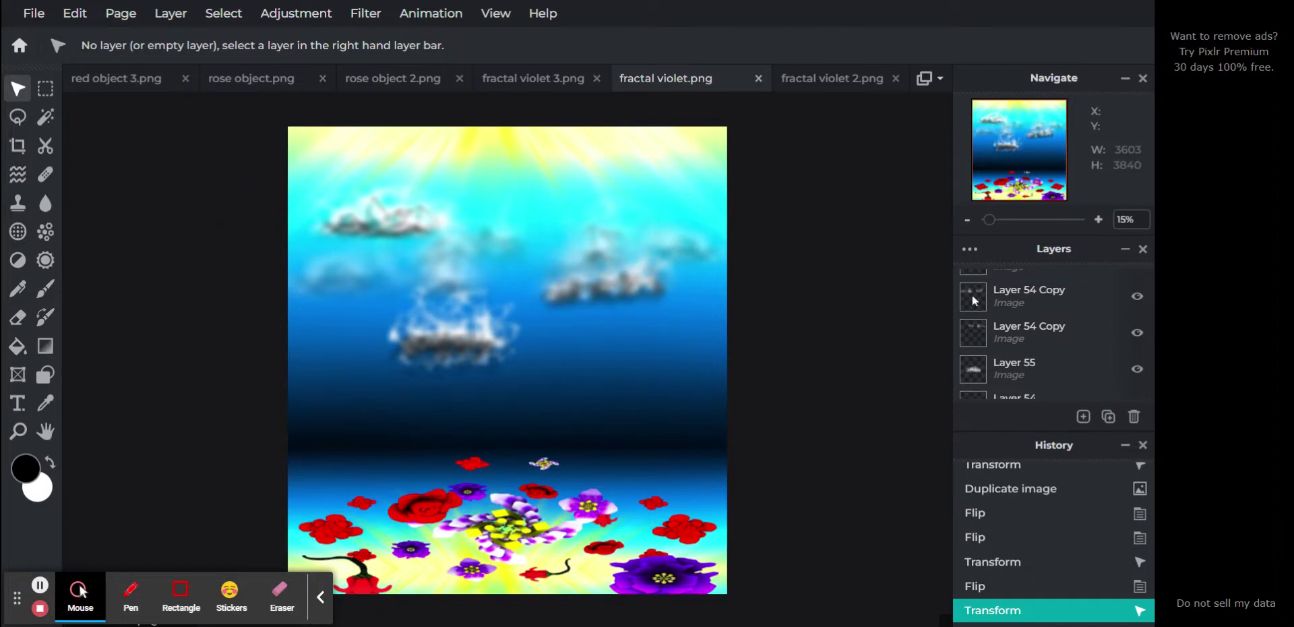
scroll(1036, 310, "up", 1)
left_click(1041, 284)
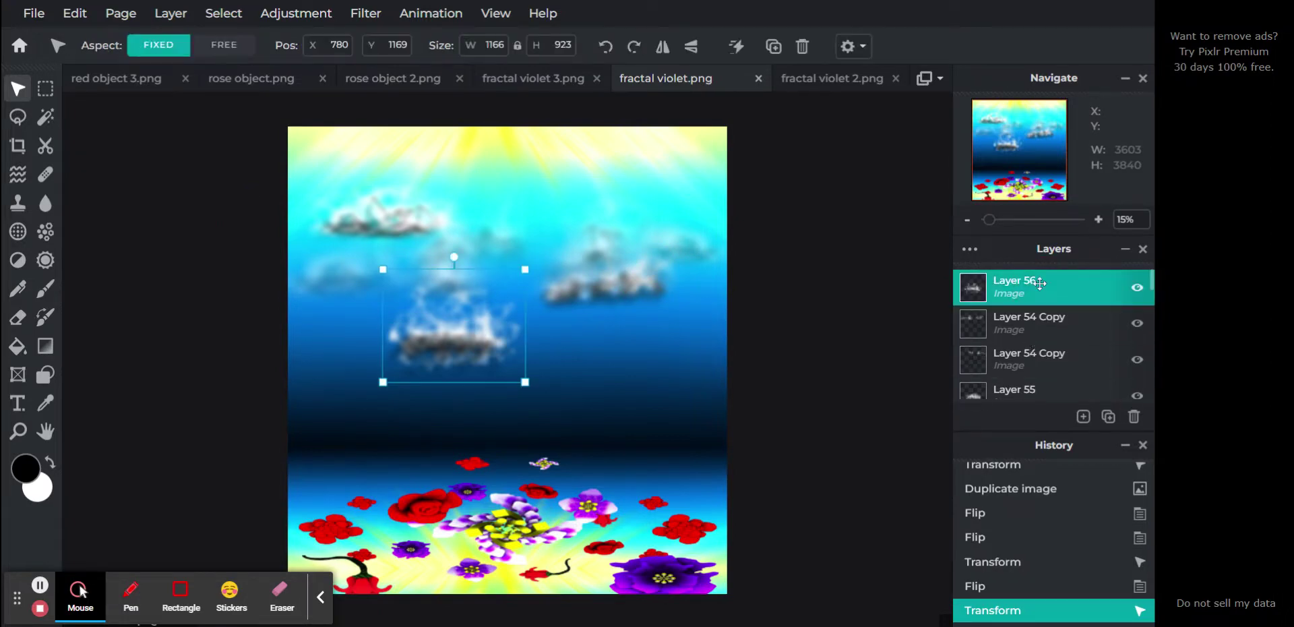
left_click(825, 263)
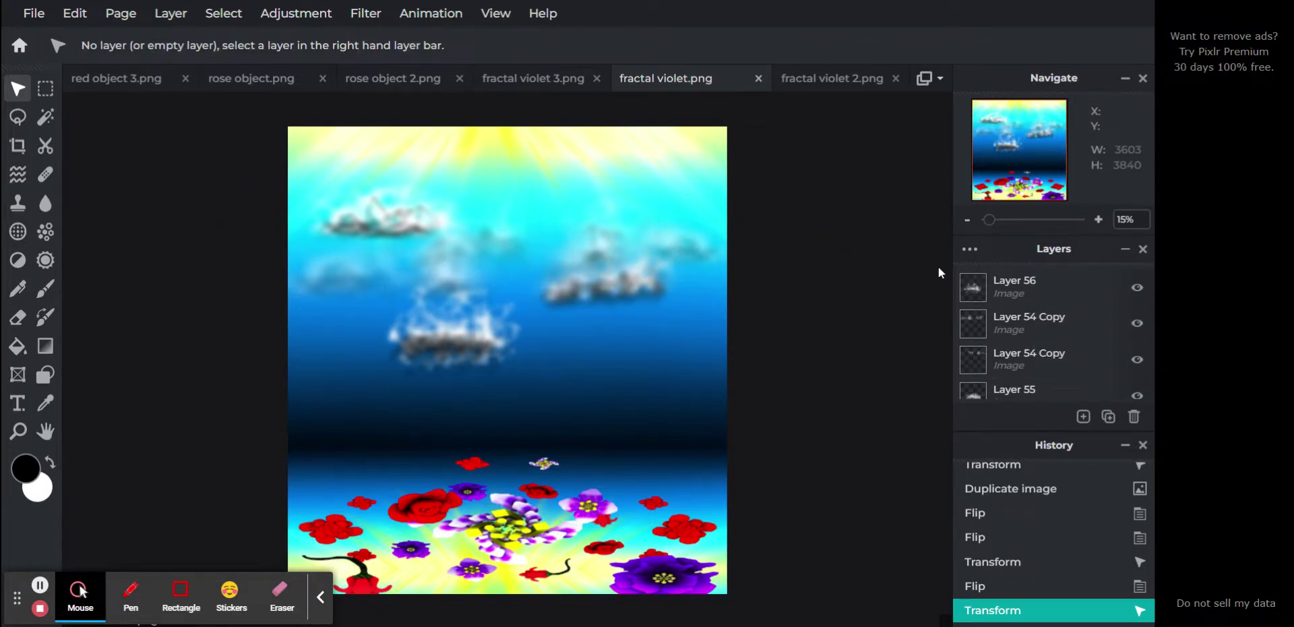
Duplicate the Layer 56 cloud and flip the copy vertically
left_click(1016, 301)
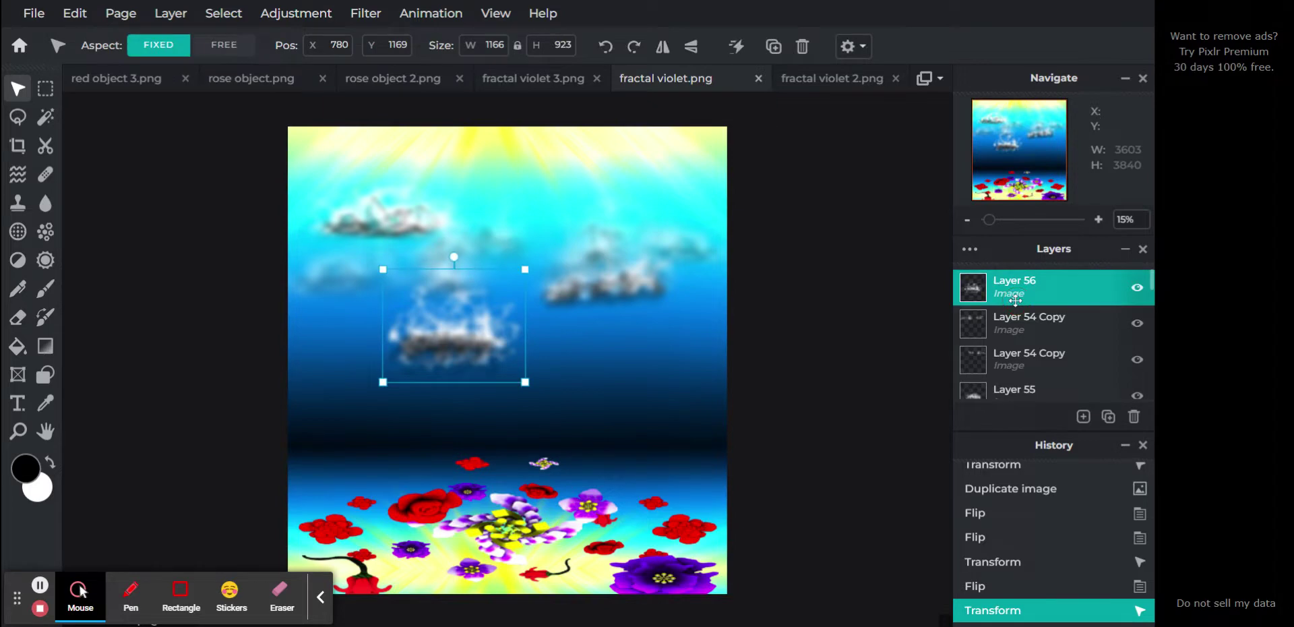
key("ctrl+j")
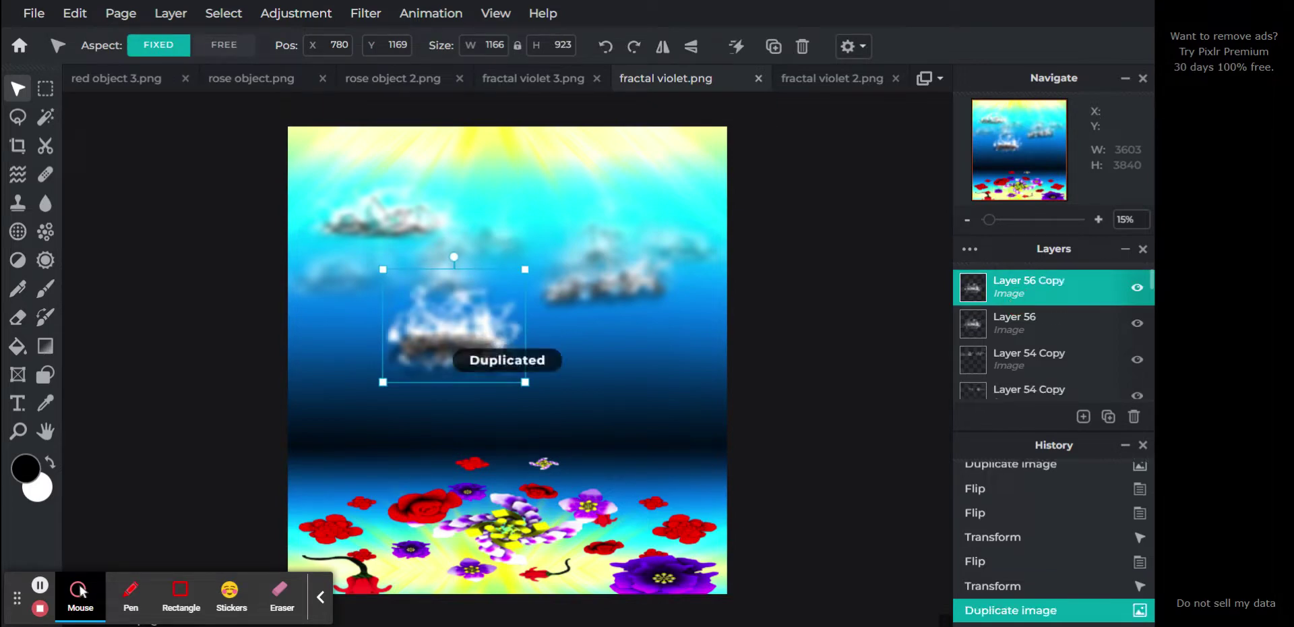
left_click(692, 46)
Move the flipped Layer 56 copy down over the flowers, to about X 780, Y 2879, and squash it freely to about 1166 × 471
left_click_drag(476, 312, 472, 531)
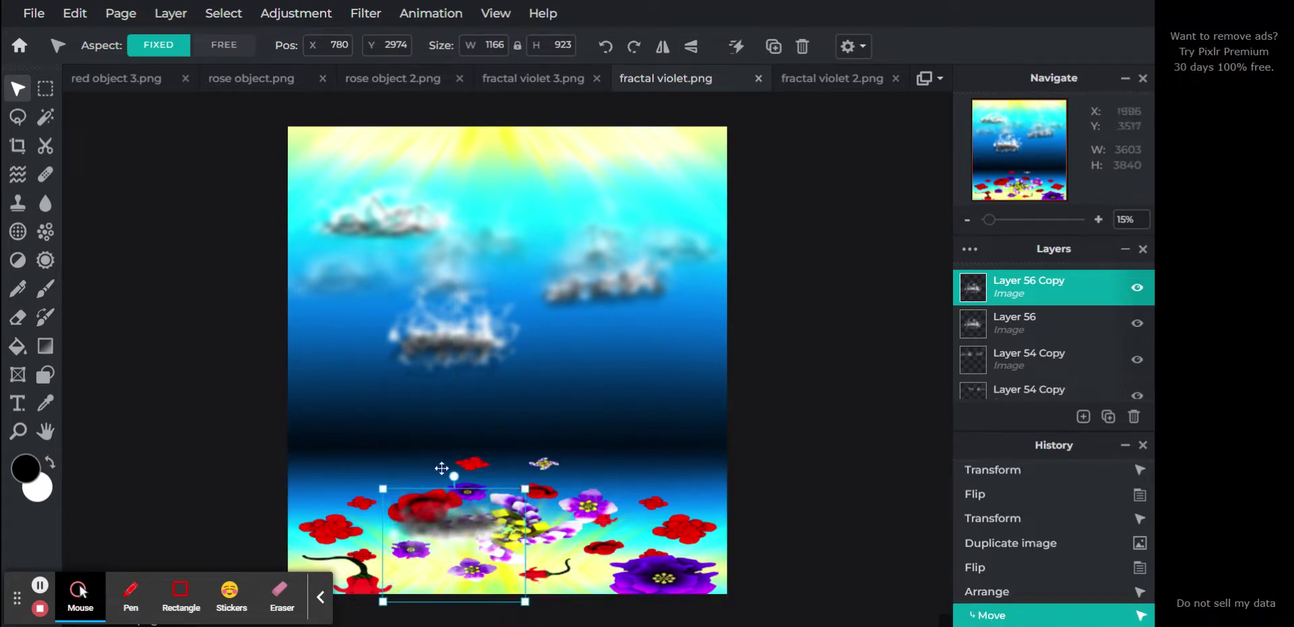
left_click(222, 45)
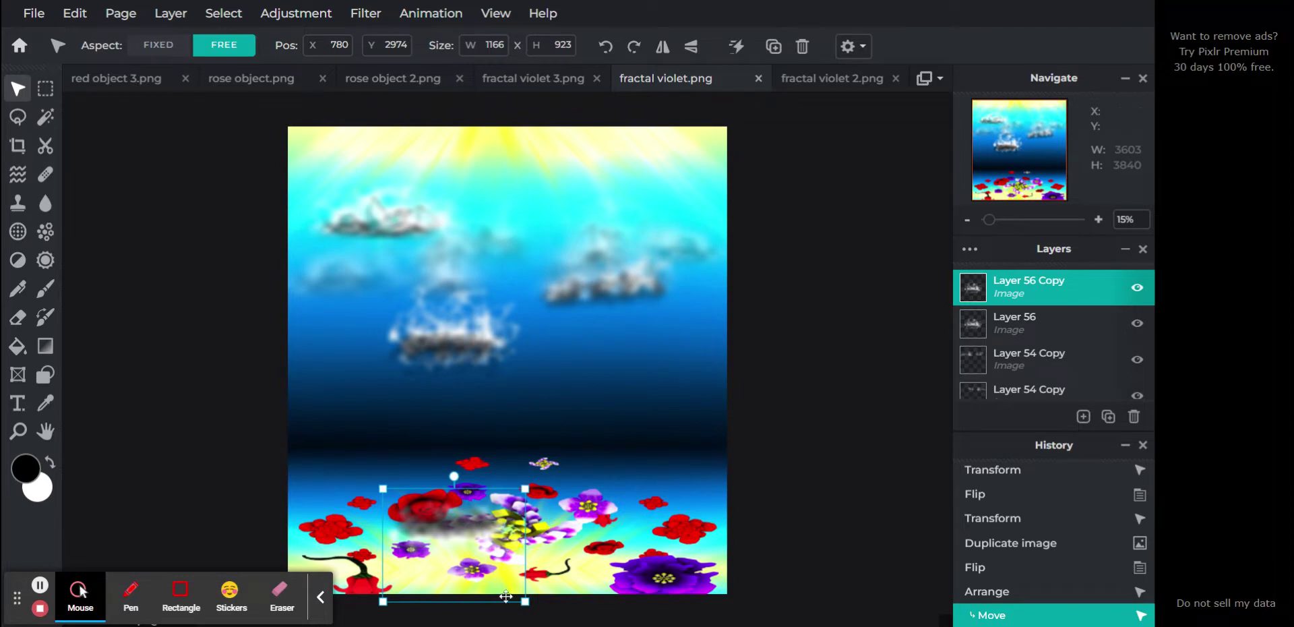
left_click_drag(526, 602, 525, 546)
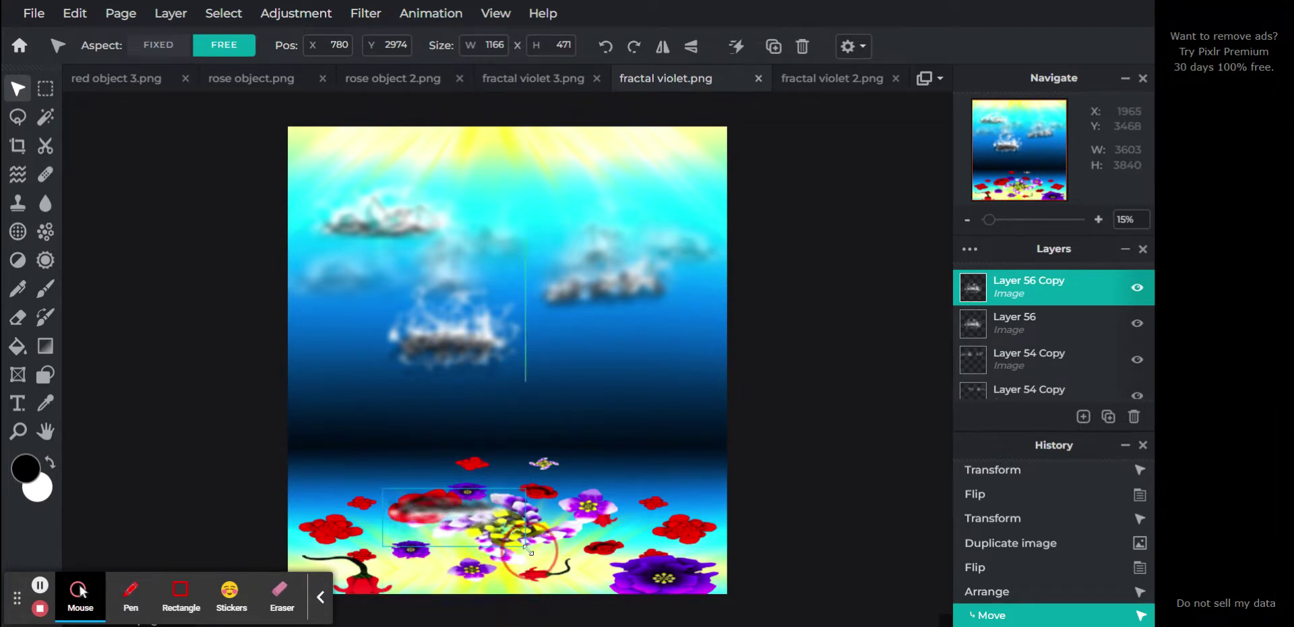
left_click_drag(484, 513, 484, 507)
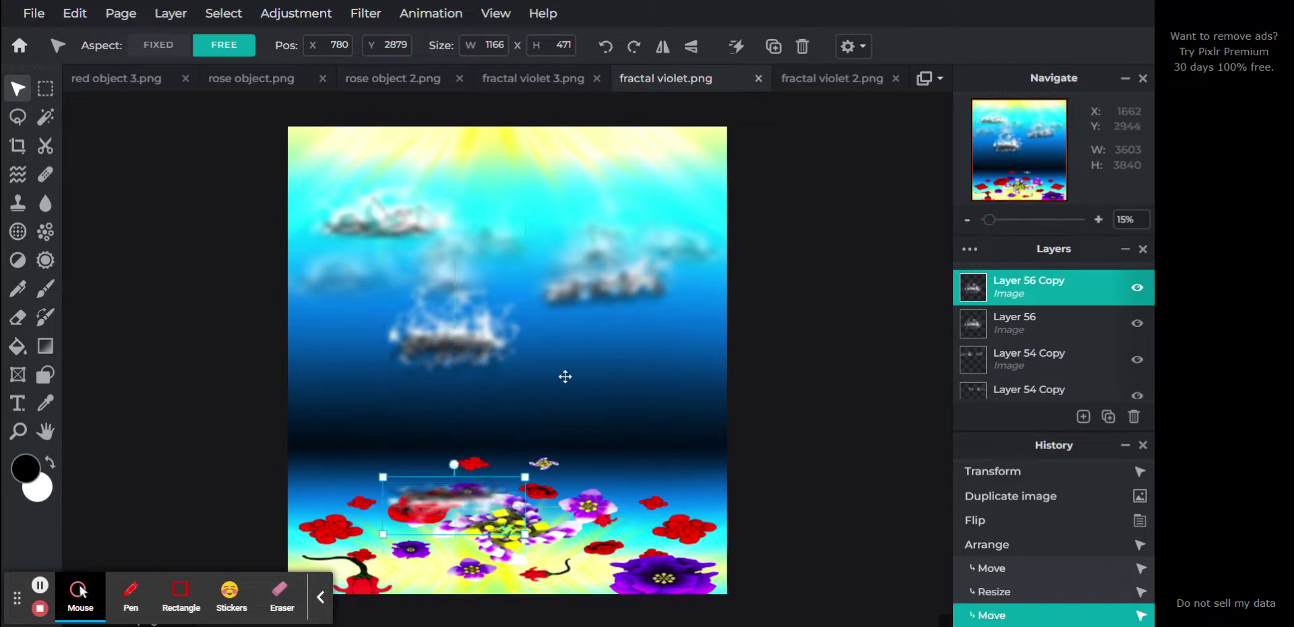
Keep Layer 56 Copy at the top of the layer order and hide the original Layer 56 cloud
left_click(612, 290)
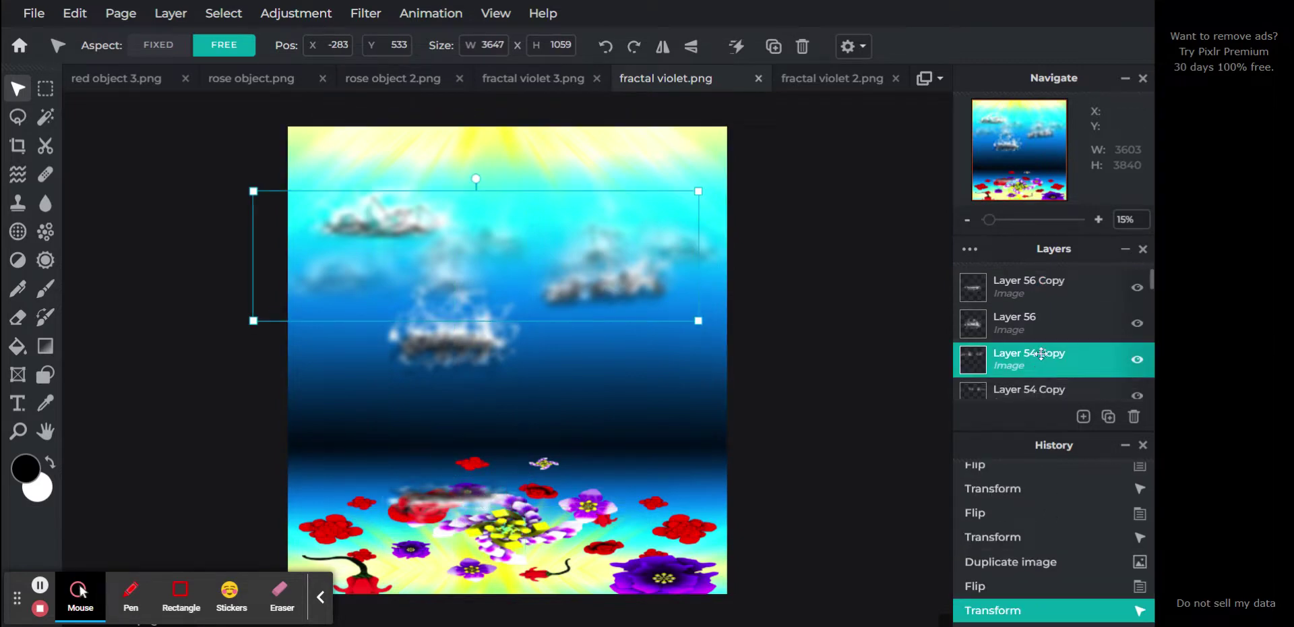
left_click(1048, 324)
mouse_move(1048, 301)
left_mouse_down()
mouse_move(1050, 326)
mouse_move(1052, 290)
left_mouse_up()
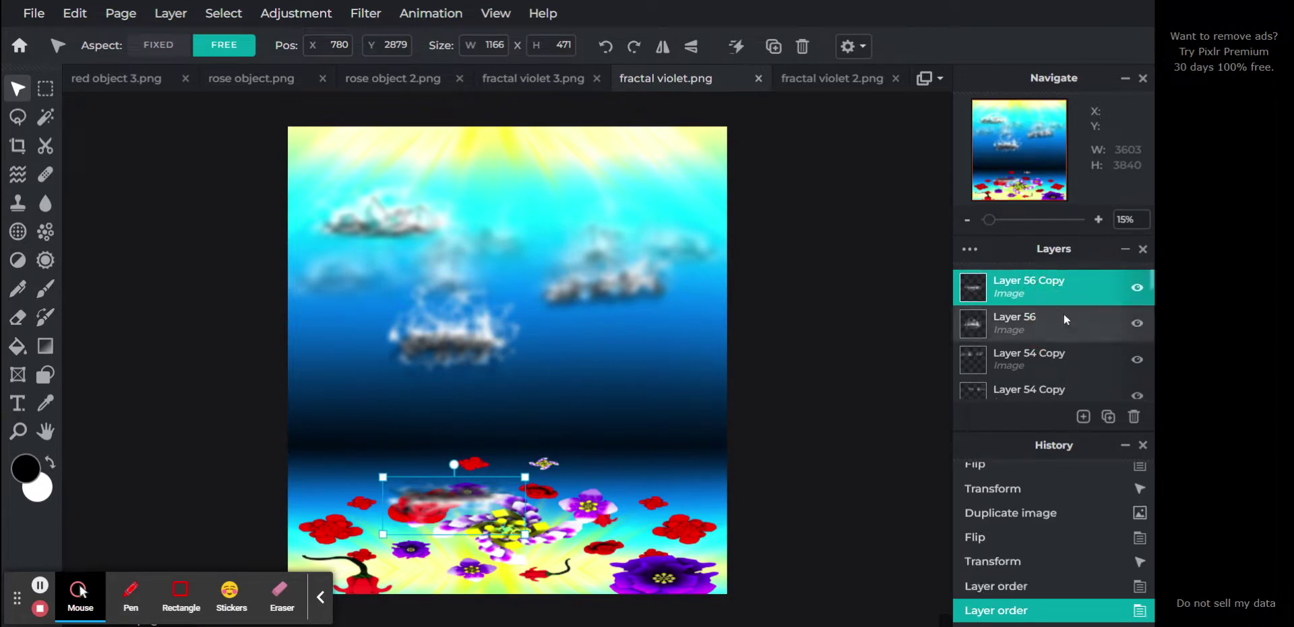
left_click(1135, 325)
Duplicate the wide faint cloud layer directly below Layer 56 and flip the copy vertically
left_click(1040, 351)
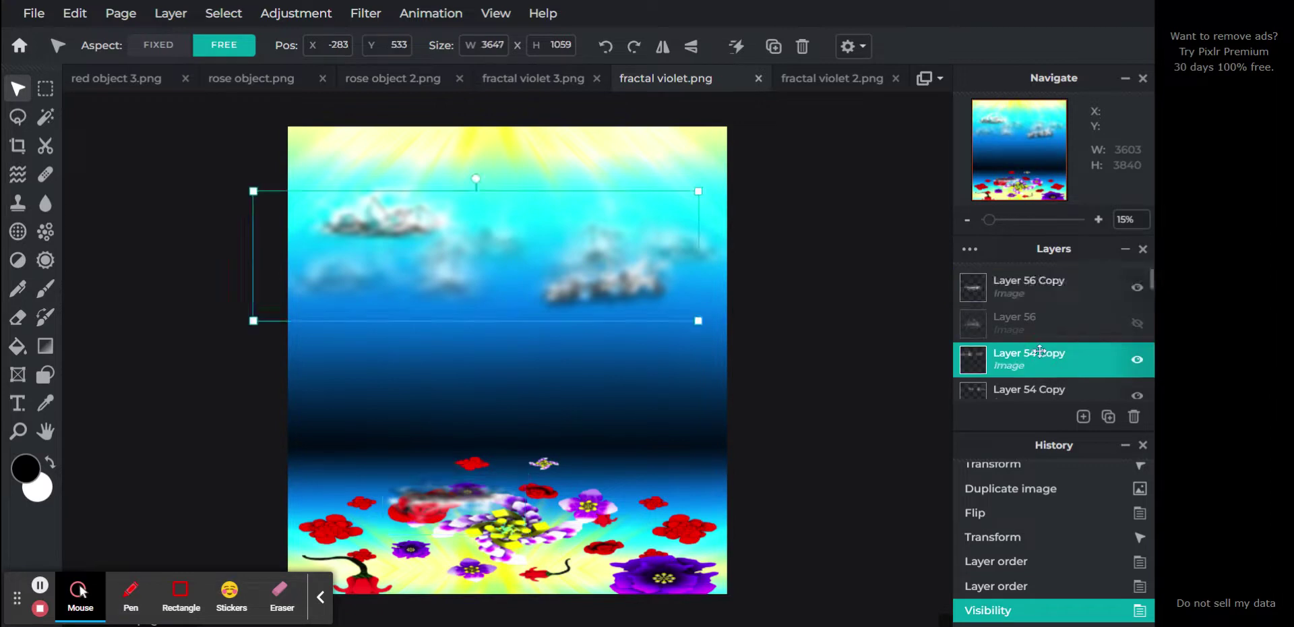
key("ctrl+j")
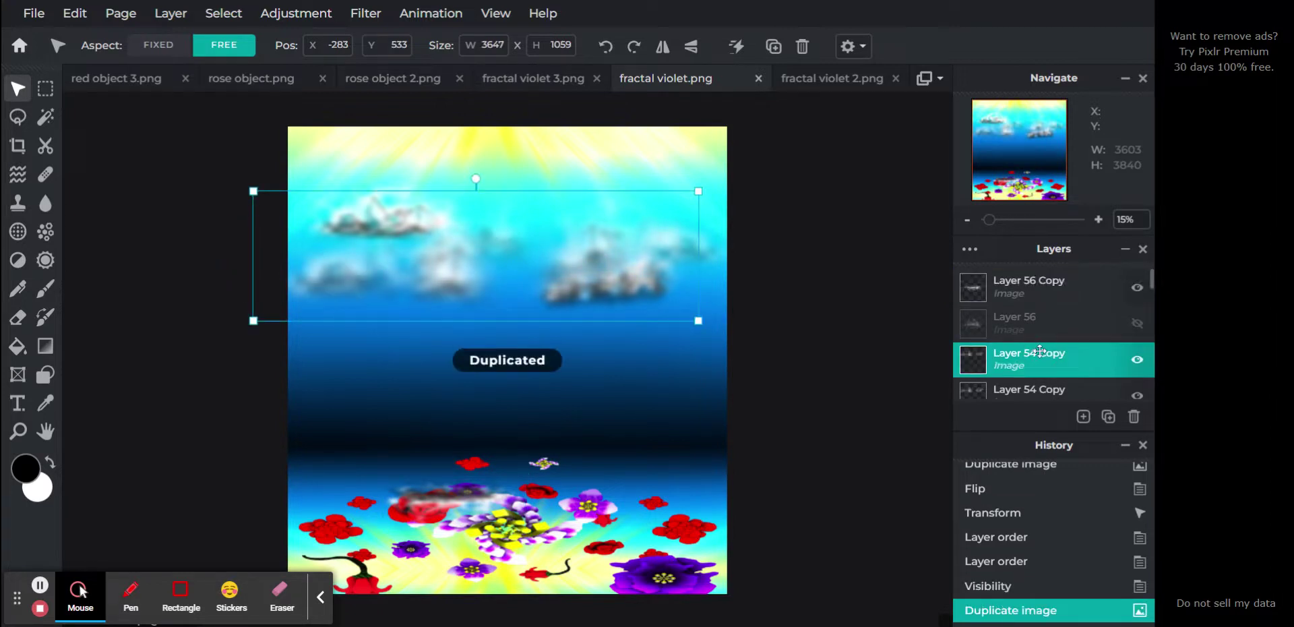
left_click(691, 46)
Move the flipped faint cloud copy down over the flowers, to about X -283, Y 2751, and squash it to about 3647 × 507
left_click_drag(617, 244, 620, 487)
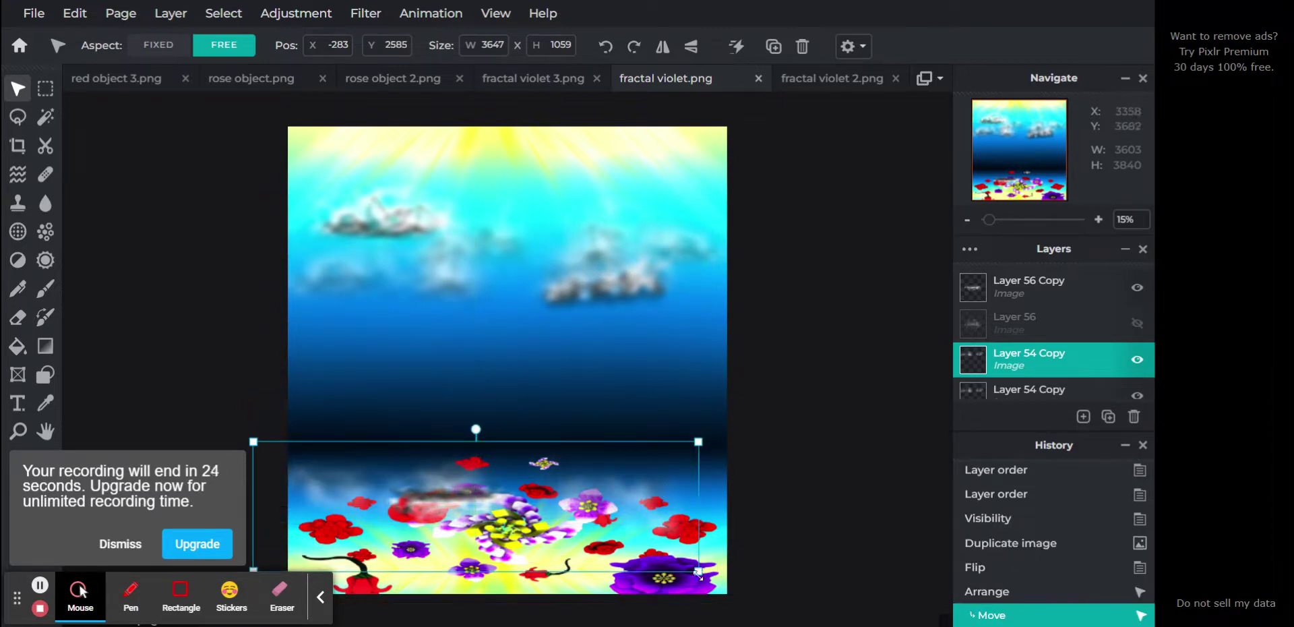
left_click_drag(698, 571, 697, 508)
left_click_drag(649, 470, 649, 486)
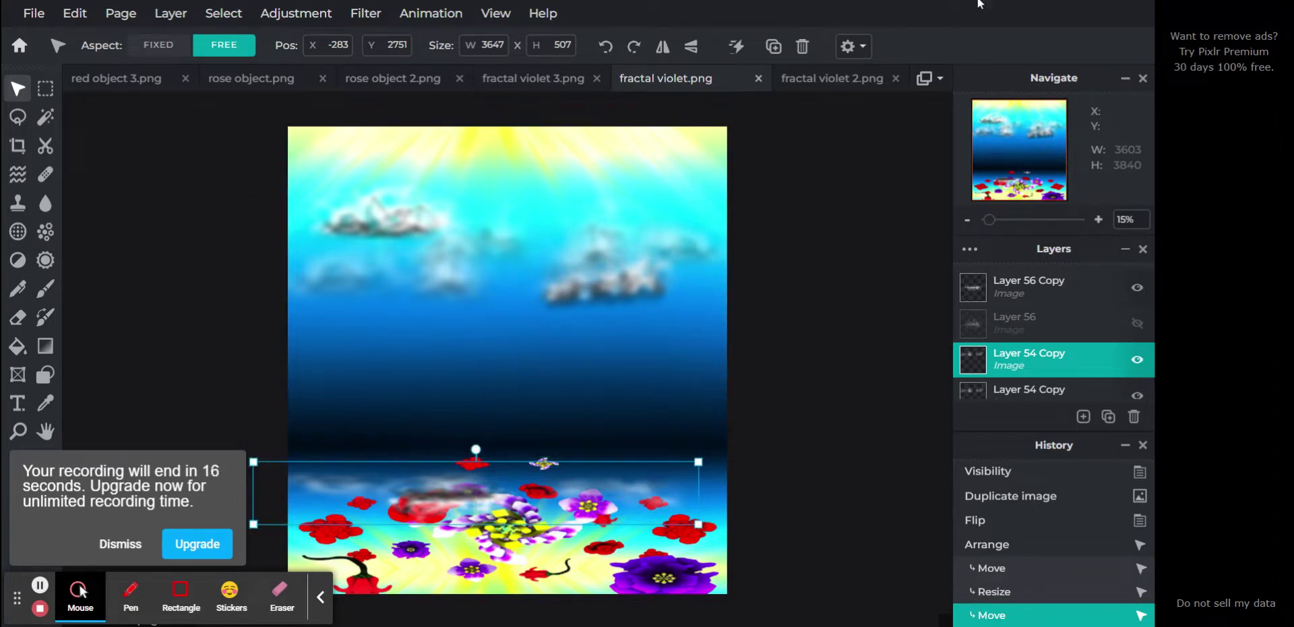